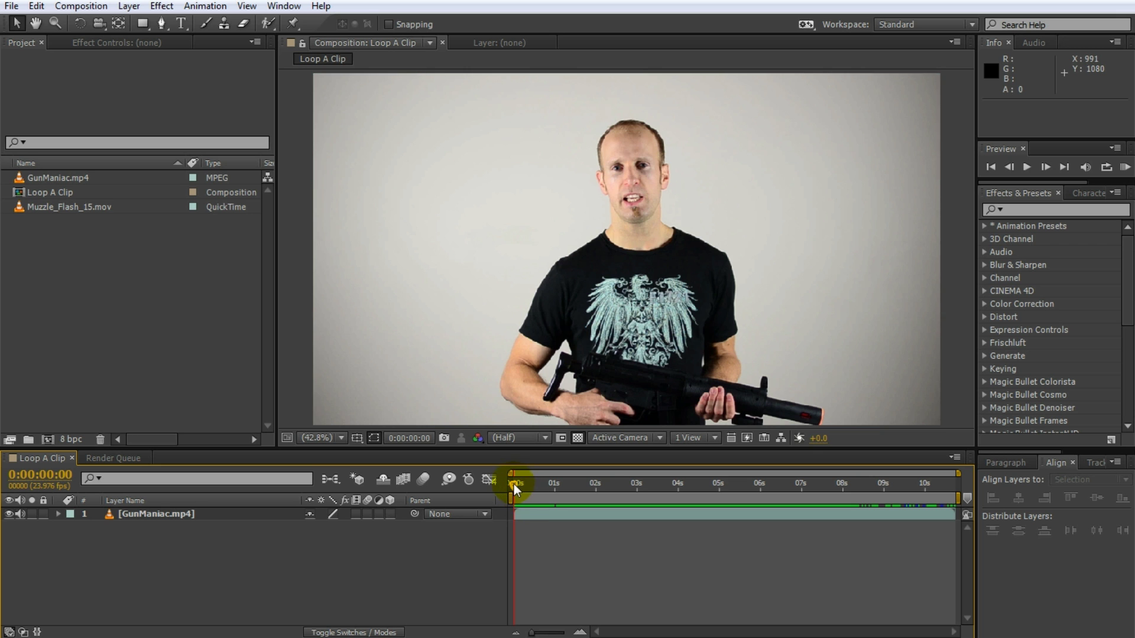
# Step: Add Muzzle_Flash_15.mov to the timeline at 0:00:02:21, when the gun fires
pyautogui.moveTo(513, 484); pyautogui.dragTo(631, 513)
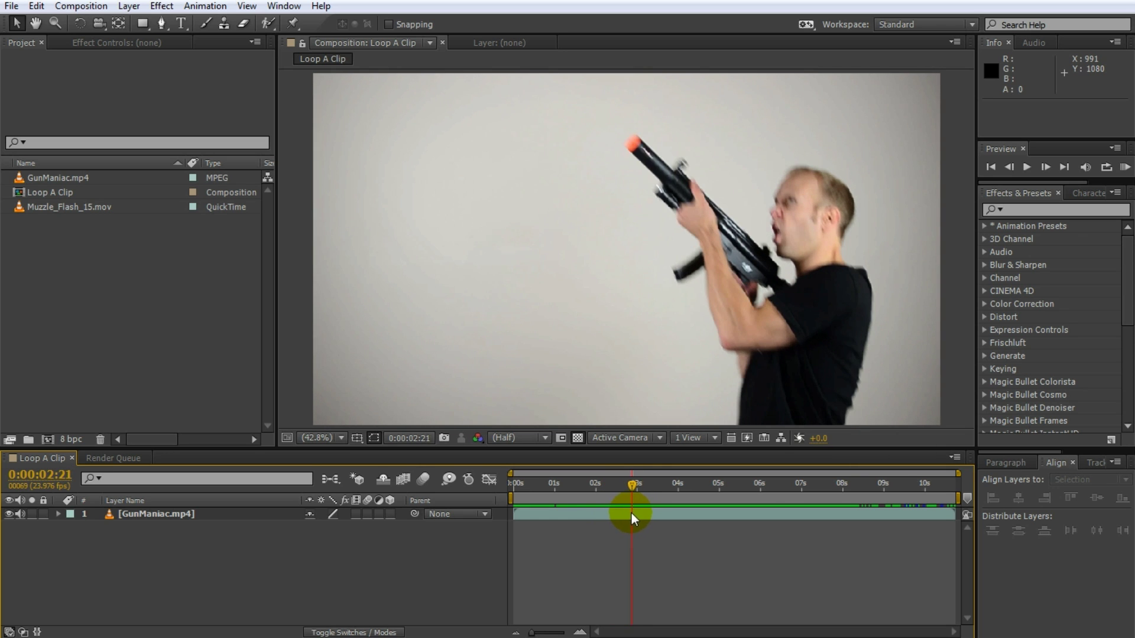
pyautogui.click(88, 207)
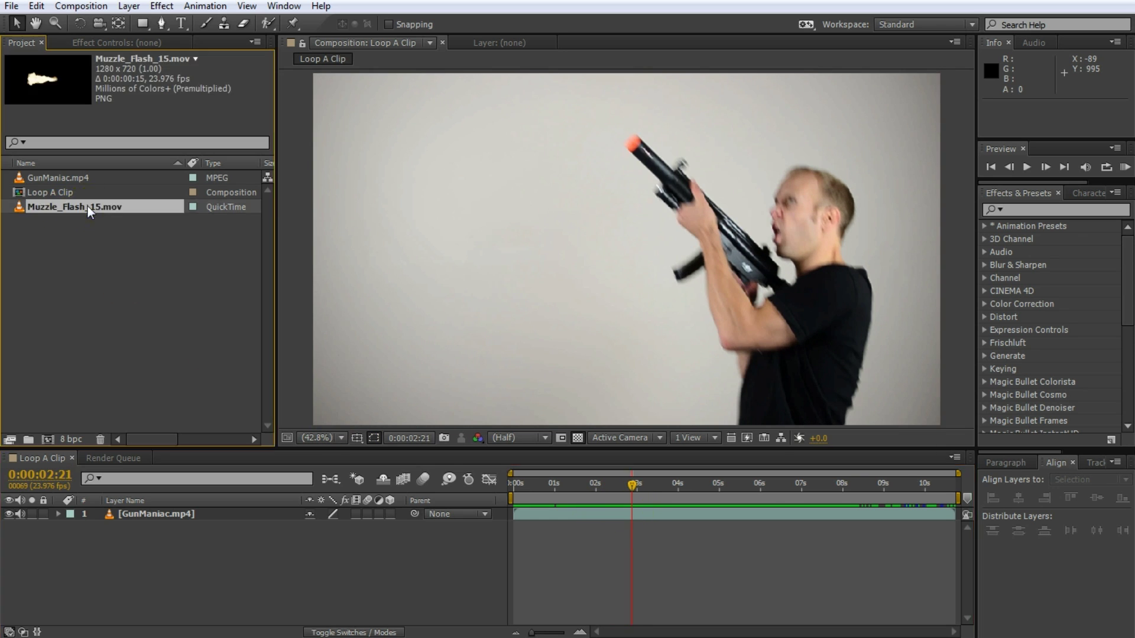
pyautogui.moveTo(87, 206); pyautogui.dragTo(631, 509)
# Step: Rotate the flash to match the gun's angle and check its frames and timing
pyautogui.press('w')
pyautogui.moveTo(579, 187); pyautogui.dragTo(615, 117)
pyautogui.press('v')
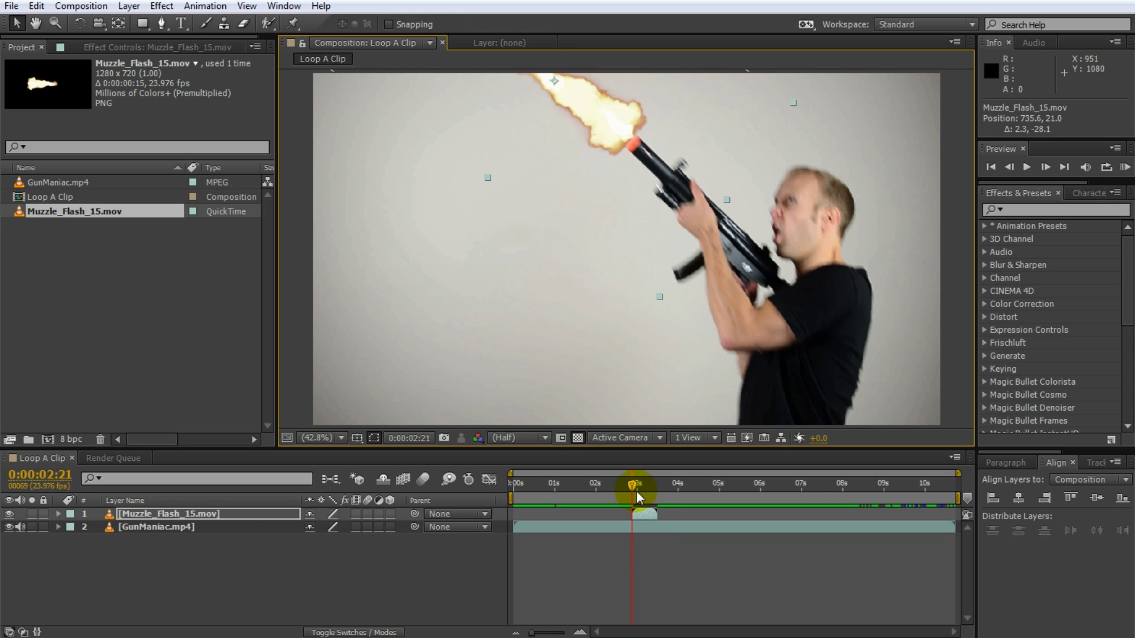
pyautogui.moveTo(637, 493)
pyautogui.mouseDown()
pyautogui.moveTo(765, 499)
pyautogui.moveTo(627, 511)
pyautogui.moveTo(679, 515)
pyautogui.moveTo(640, 506)
pyautogui.mouseUp()
pyautogui.click(654, 514)
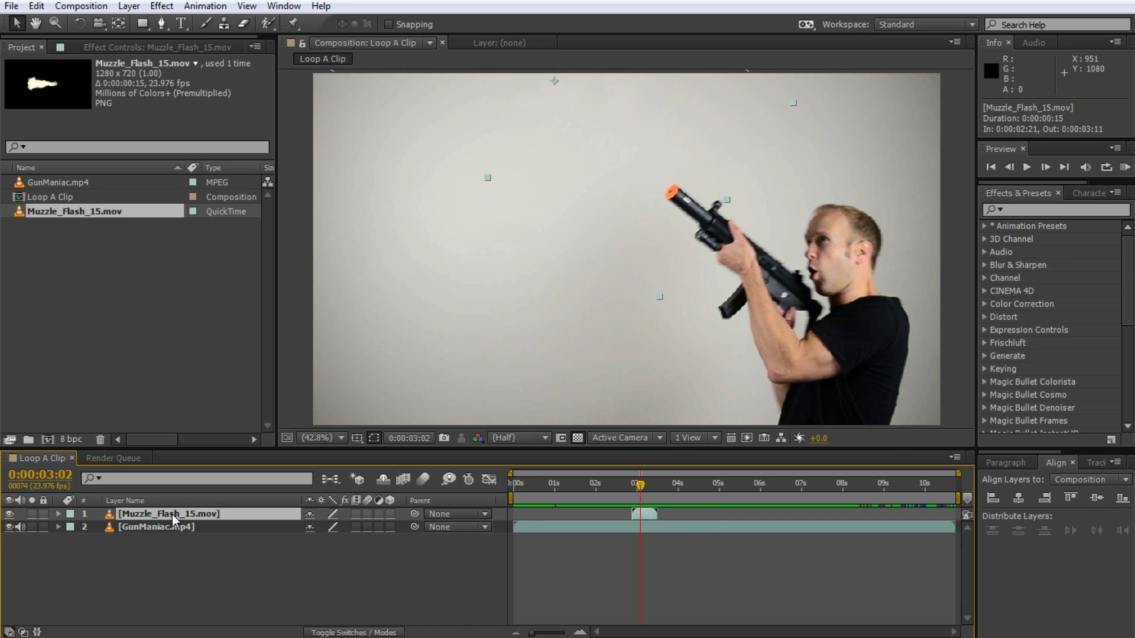
pyautogui.hotkey('ctrl', 'd')
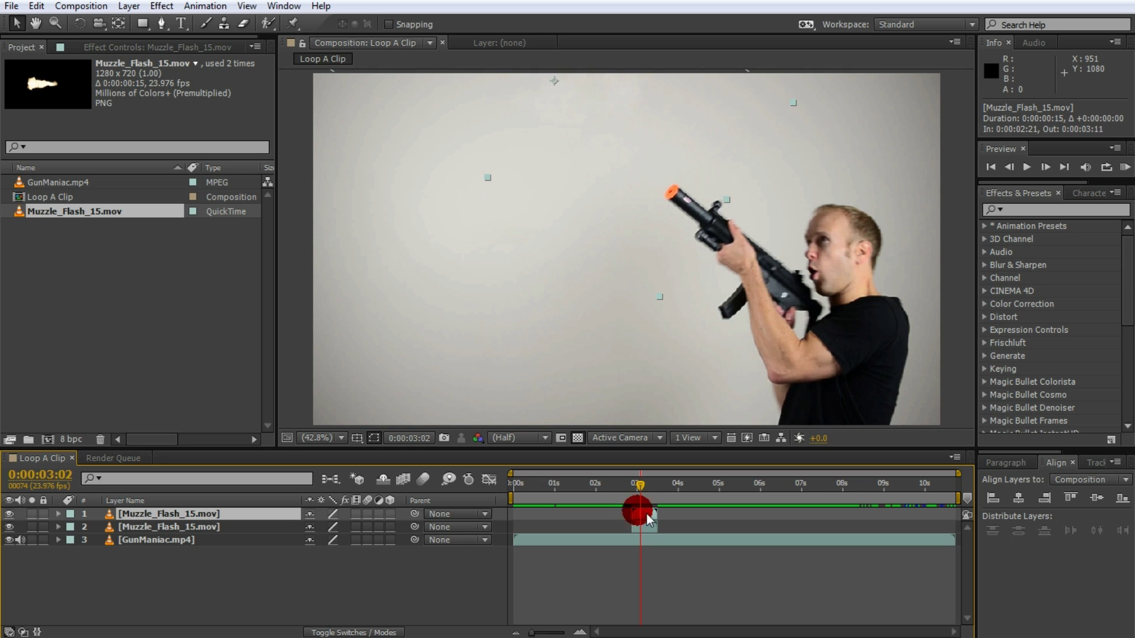
pyautogui.moveTo(646, 514); pyautogui.dragTo(648, 513)
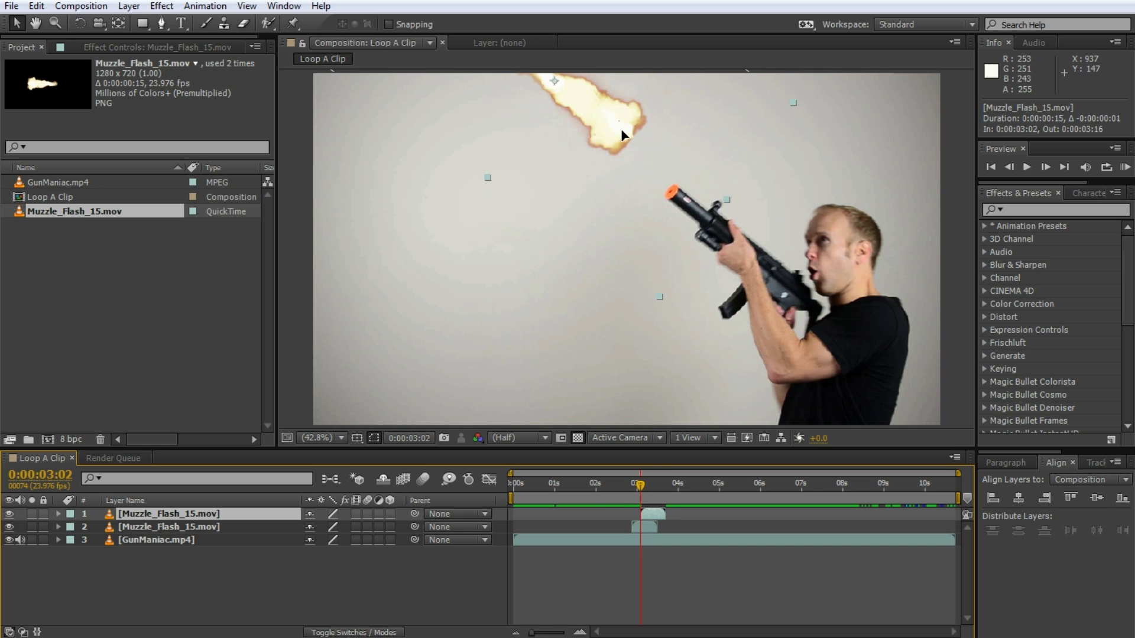
pyautogui.moveTo(621, 129); pyautogui.dragTo(658, 176)
pyautogui.moveTo(640, 481); pyautogui.dragTo(654, 484)
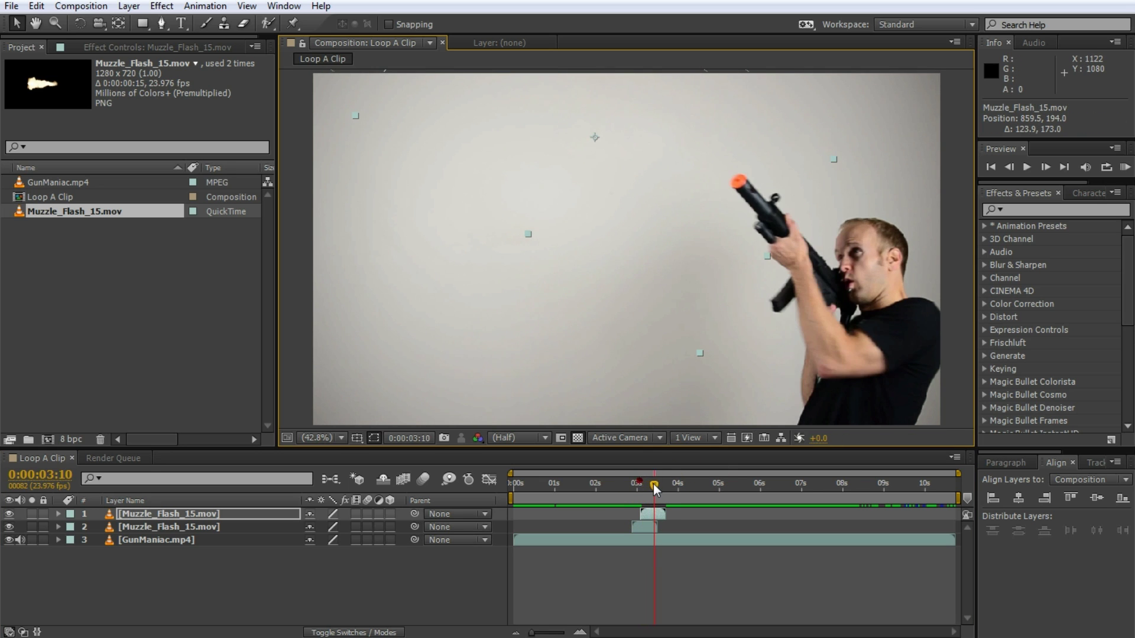
pyautogui.hotkey('ctrl', 'd')
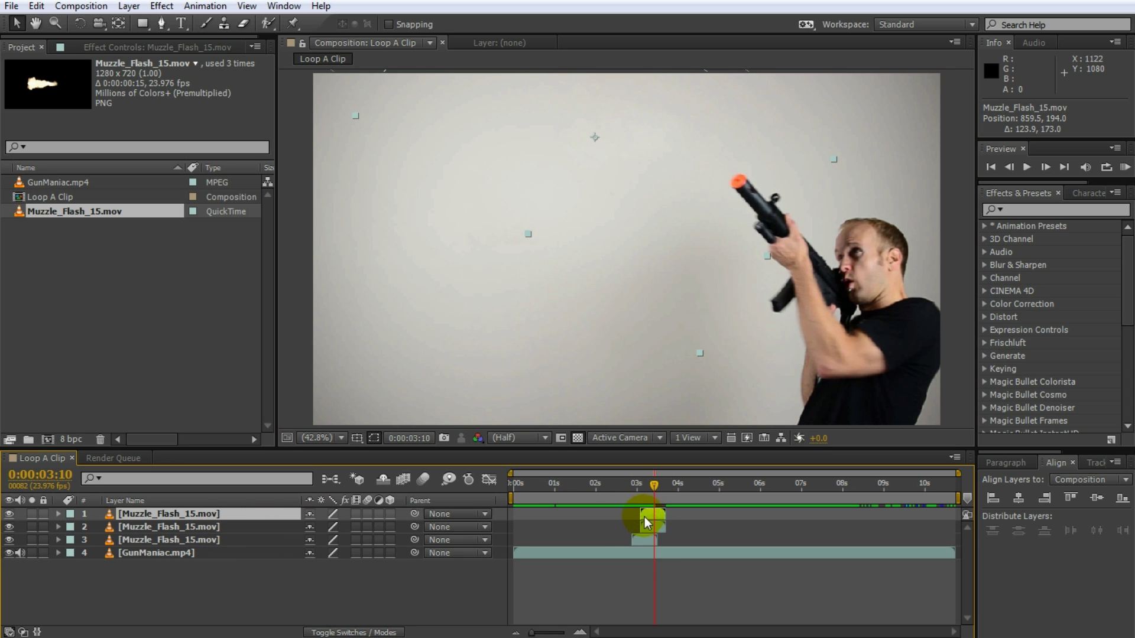
pyautogui.moveTo(664, 516); pyautogui.dragTo(668, 515)
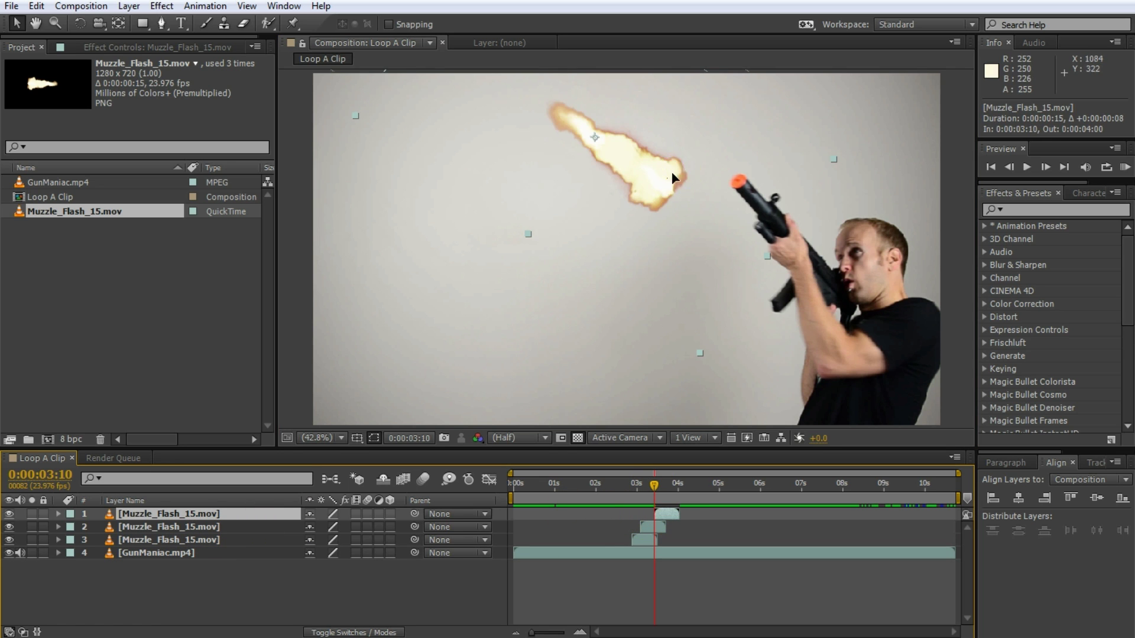
pyautogui.moveTo(671, 171); pyautogui.dragTo(721, 167)
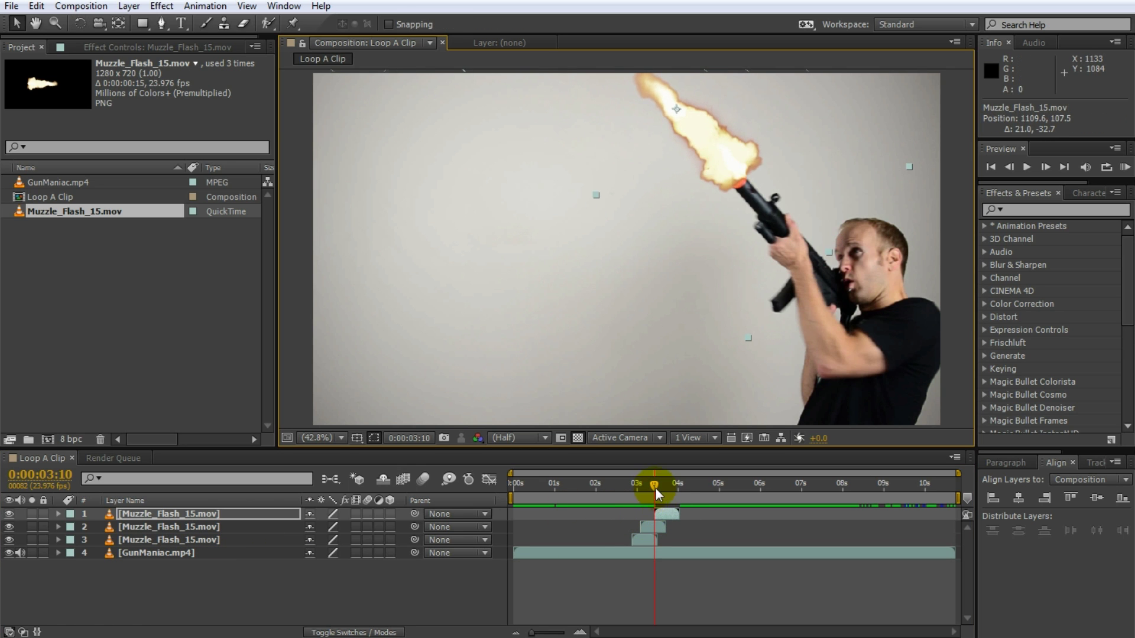
pyautogui.moveTo(655, 488)
pyautogui.mouseDown()
pyautogui.moveTo(683, 491)
pyautogui.moveTo(631, 488)
pyautogui.moveTo(652, 497)
pyautogui.moveTo(643, 503)
pyautogui.mouseUp()
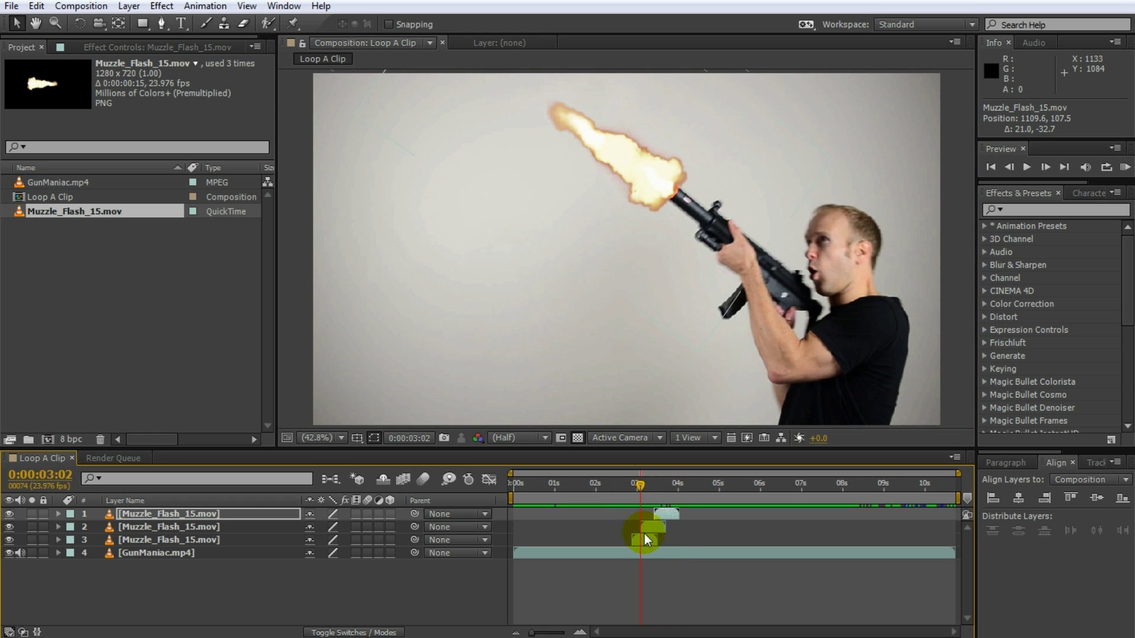
pyautogui.click(644, 539)
pyautogui.click(656, 527)
pyautogui.click(666, 513)
pyautogui.moveTo(647, 487)
pyautogui.mouseDown()
pyautogui.moveTo(640, 498)
pyautogui.moveTo(753, 505)
pyautogui.moveTo(644, 501)
pyautogui.mouseUp()
pyautogui.keyDown('ctrl'); pyautogui.click(653, 527); pyautogui.keyUp('ctrl')
pyautogui.press('Delete')
pyautogui.hotkey('ctrl', 'z')
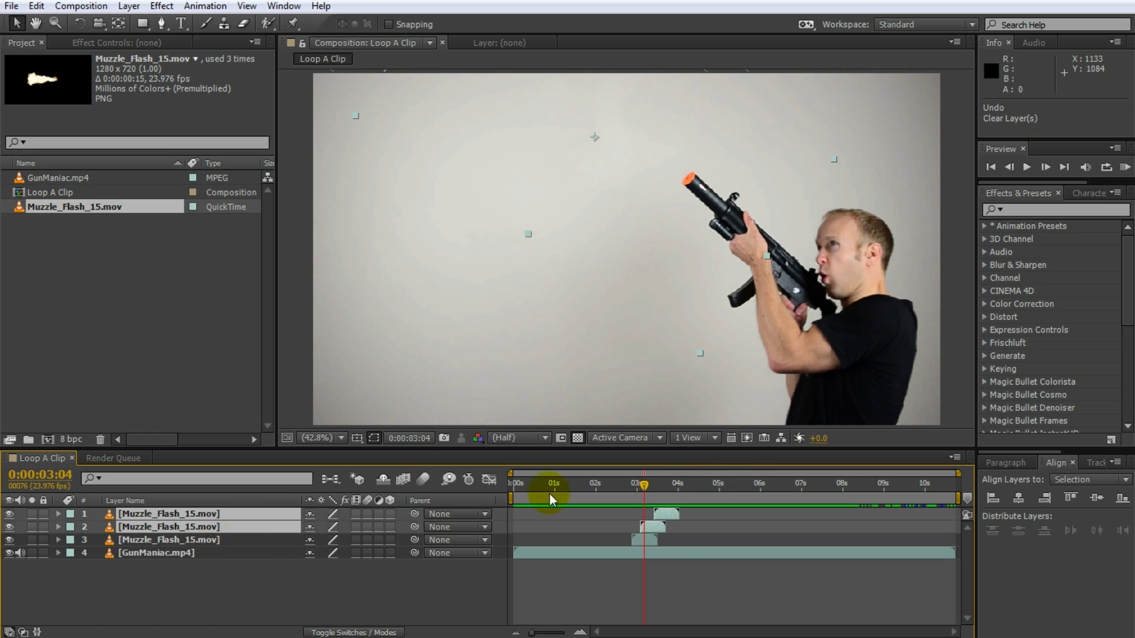
pyautogui.press('Delete')
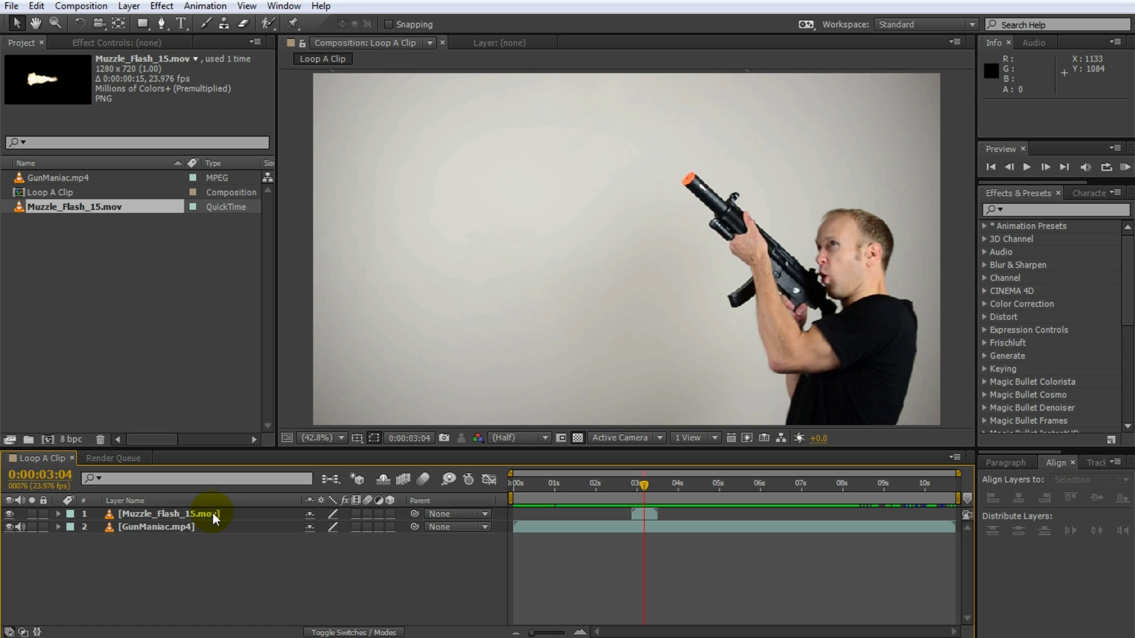
pyautogui.click(190, 513)
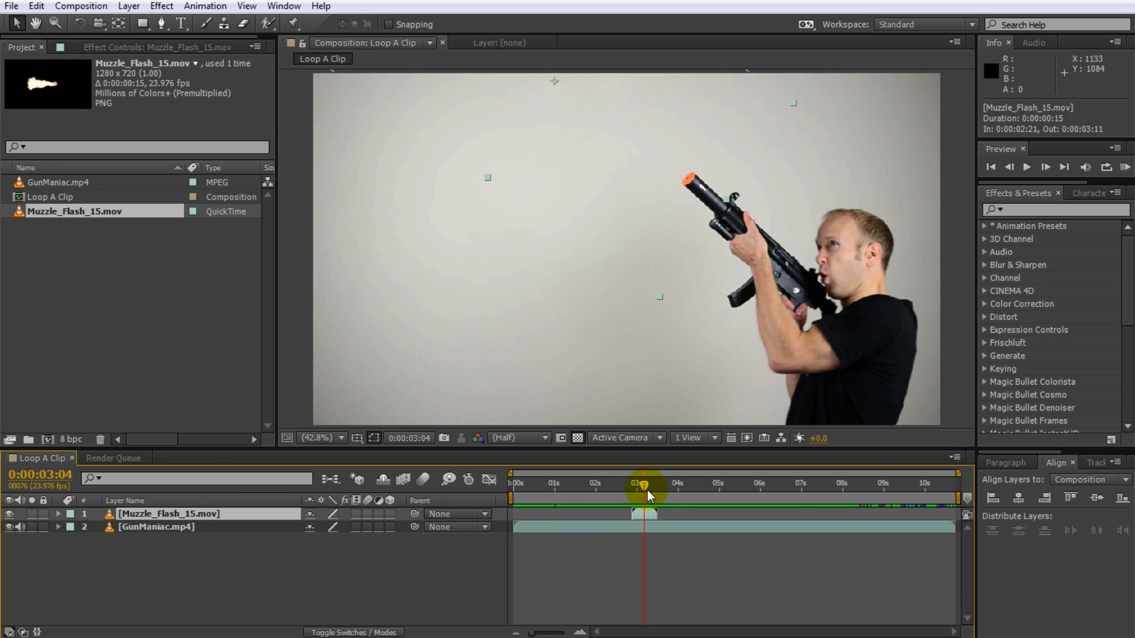
pyautogui.moveTo(647, 491); pyautogui.dragTo(615, 505)
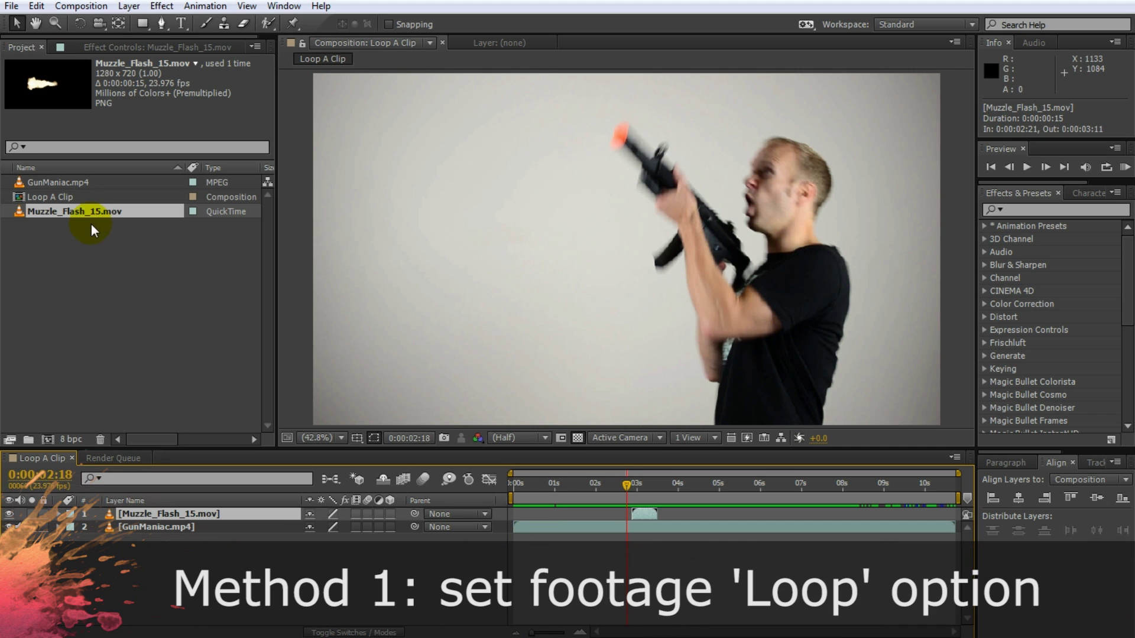
# Step: Interpret Muzzle_Flash_15.mov footage to loop 5 times, extending it to 0:00:03:03
pyautogui.rightClick(69, 211)
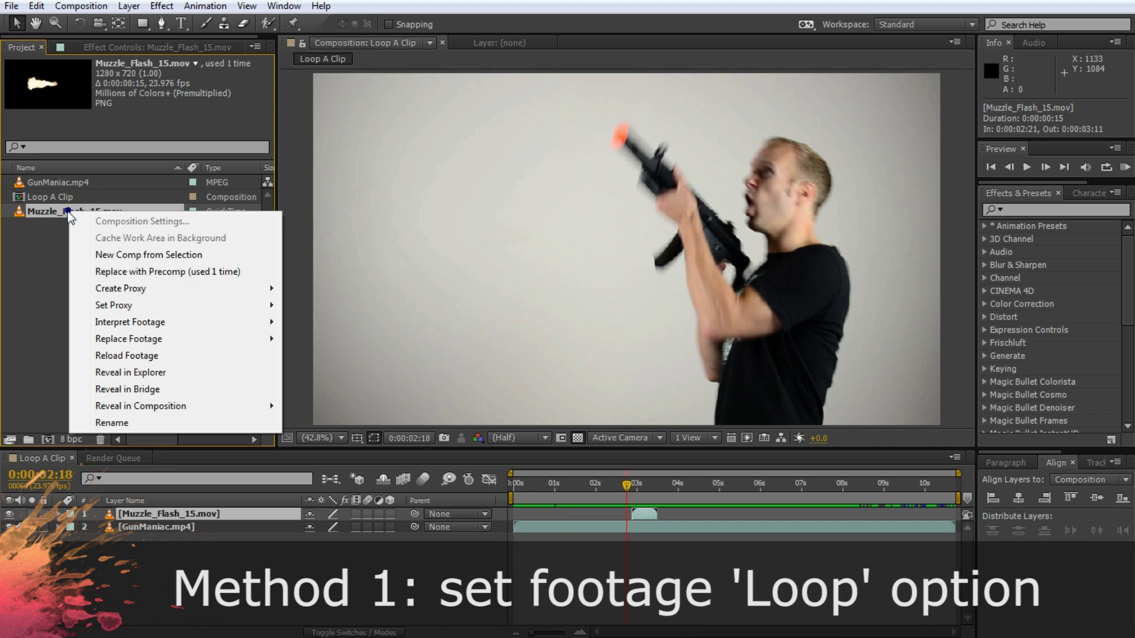
pyautogui.moveTo(126, 327)
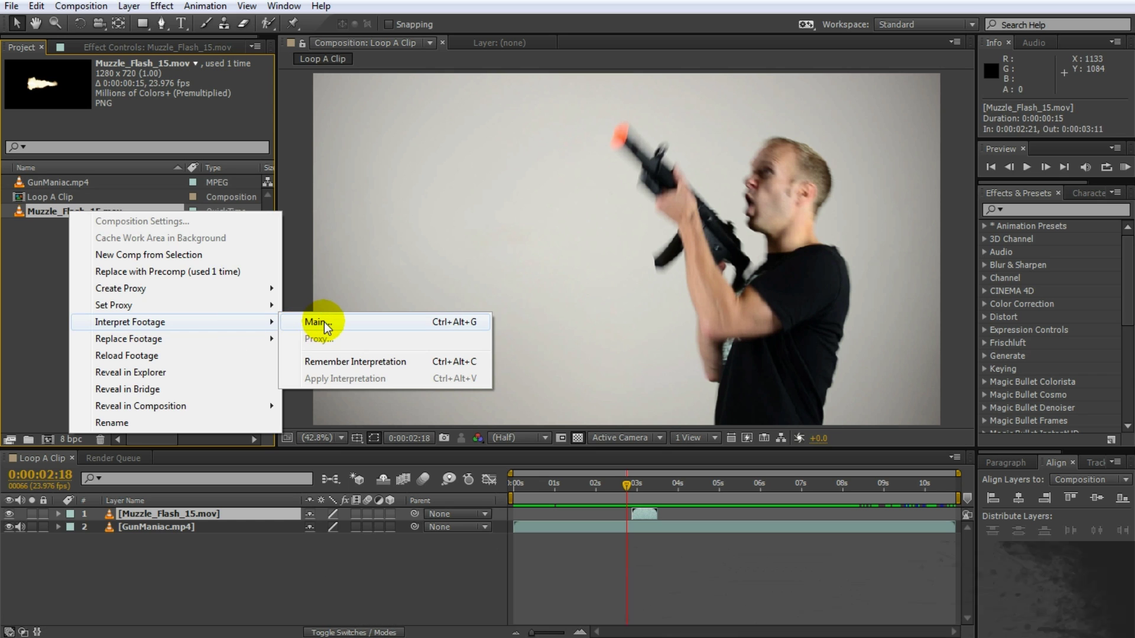
pyautogui.click(324, 321)
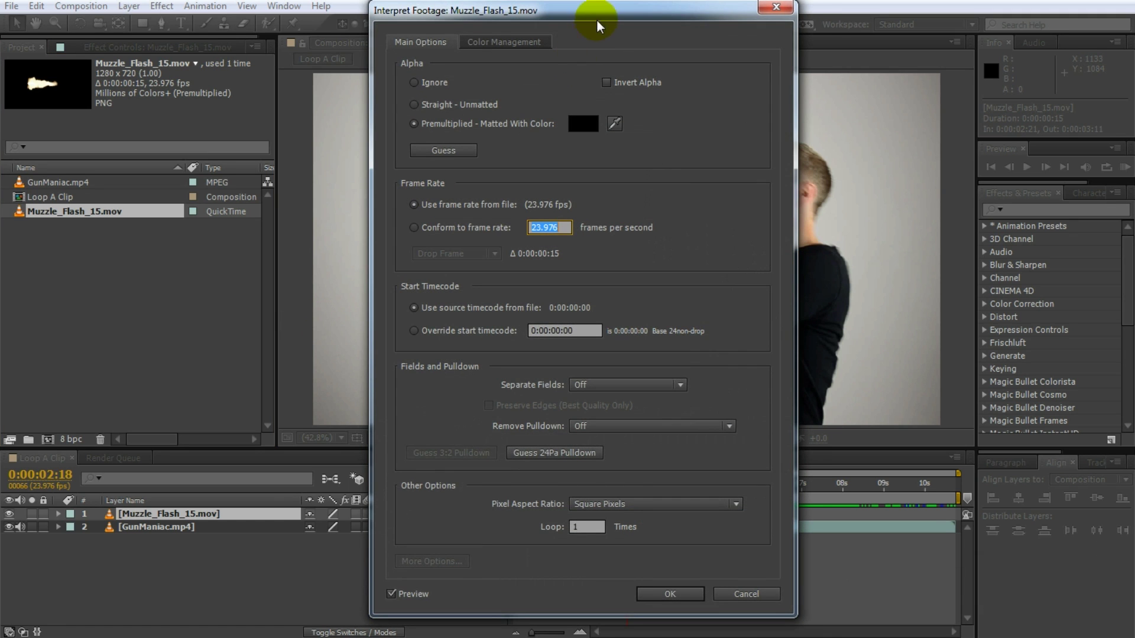
pyautogui.moveTo(598, 25); pyautogui.dragTo(612, 31)
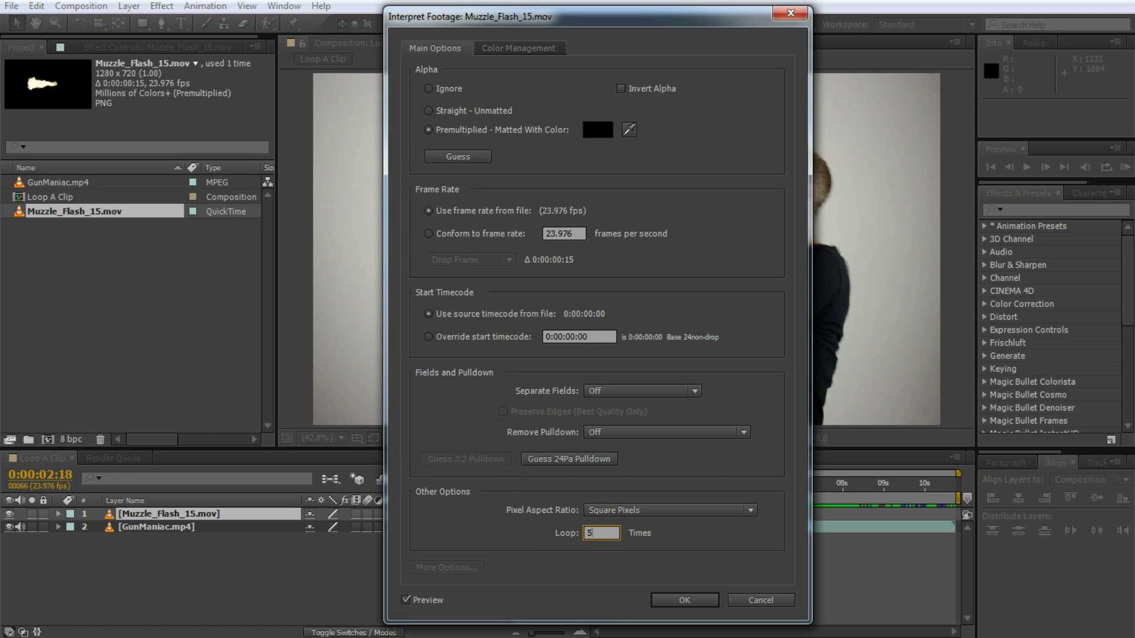
pyautogui.click(683, 600)
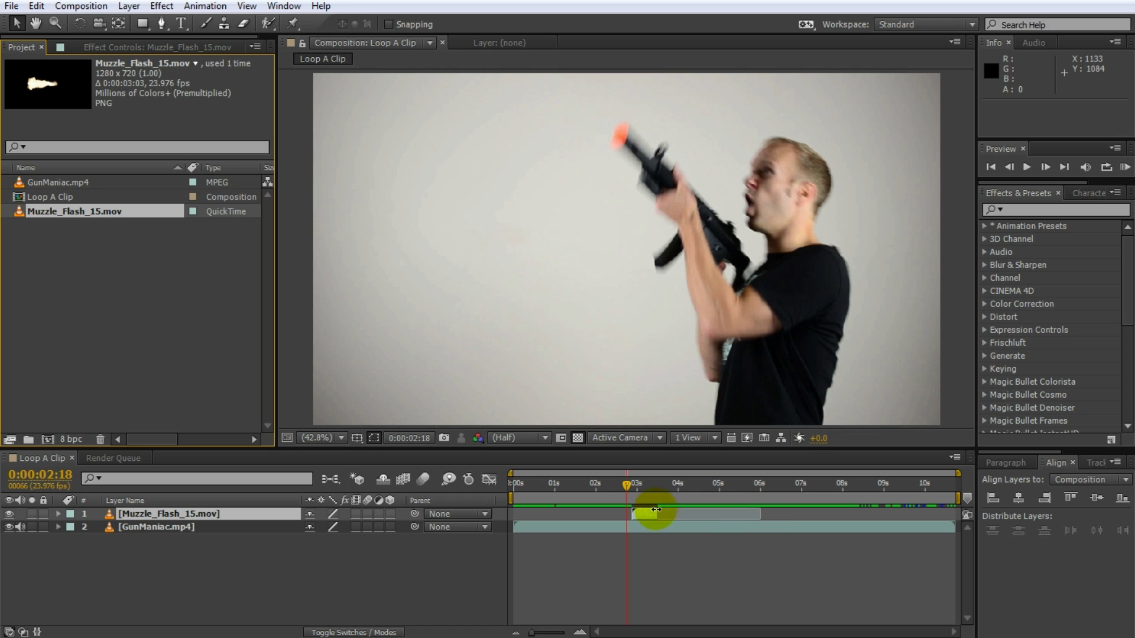
# Step: Adjust the flash layer's end point and move back to just before the flash
pyautogui.moveTo(658, 515); pyautogui.dragTo(665, 516)
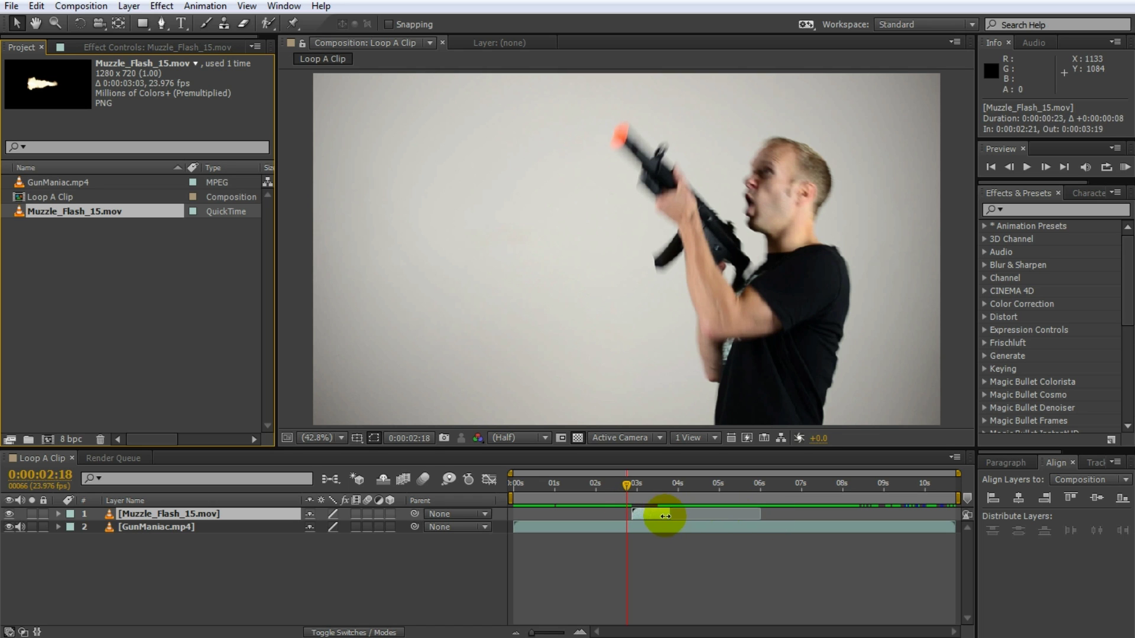
pyautogui.moveTo(750, 515); pyautogui.dragTo(760, 515)
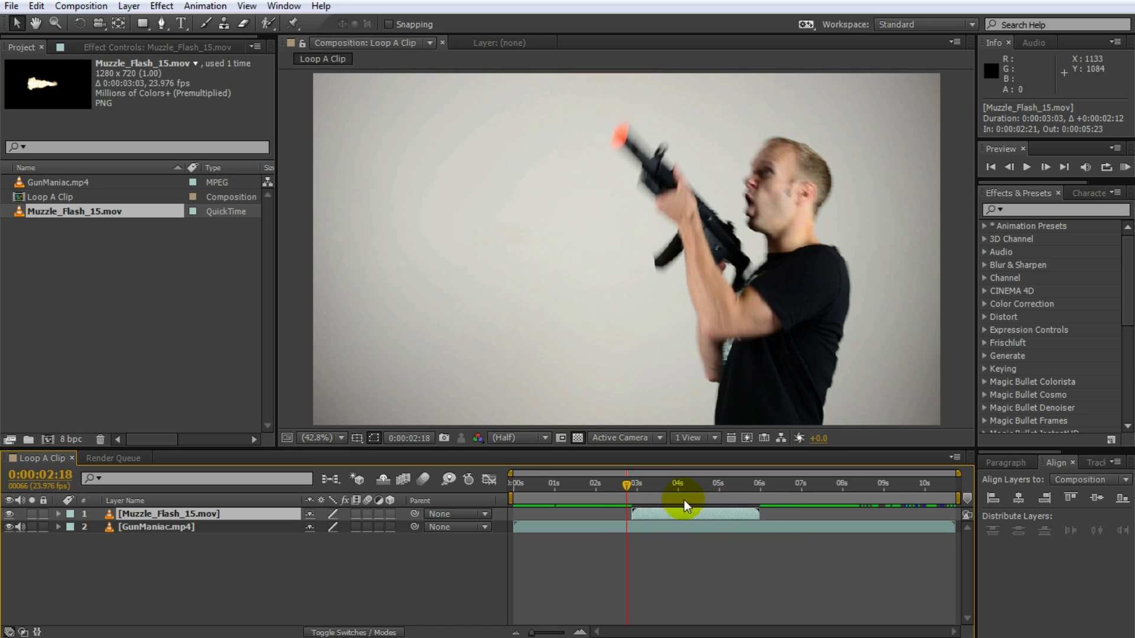
pyautogui.moveTo(629, 487); pyautogui.dragTo(620, 488)
pyautogui.click(675, 544)
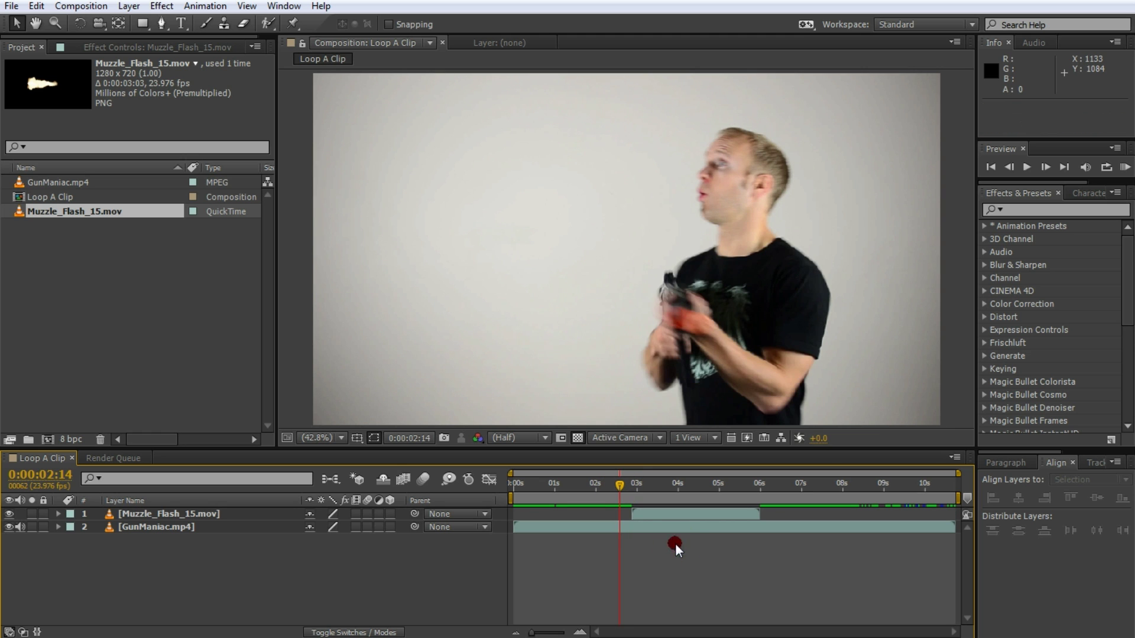
# Step: Preview the flash from 0:00:03:01, then scrub back toward the flash start
pyautogui.press('space')
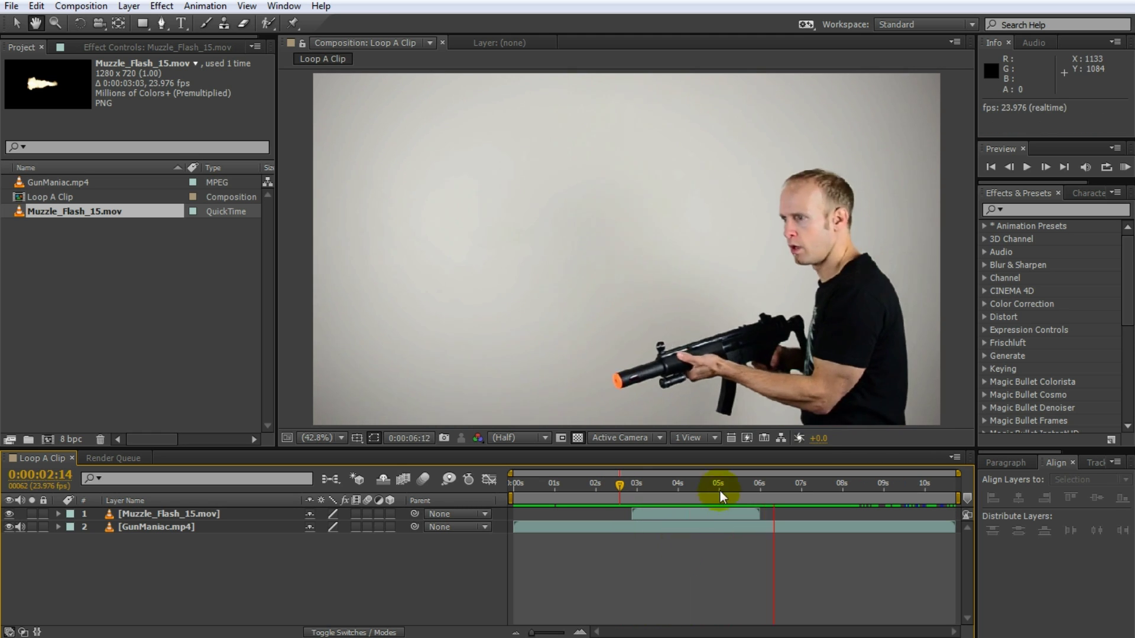
pyautogui.click(641, 487)
pyautogui.moveTo(639, 490); pyautogui.dragTo(662, 491)
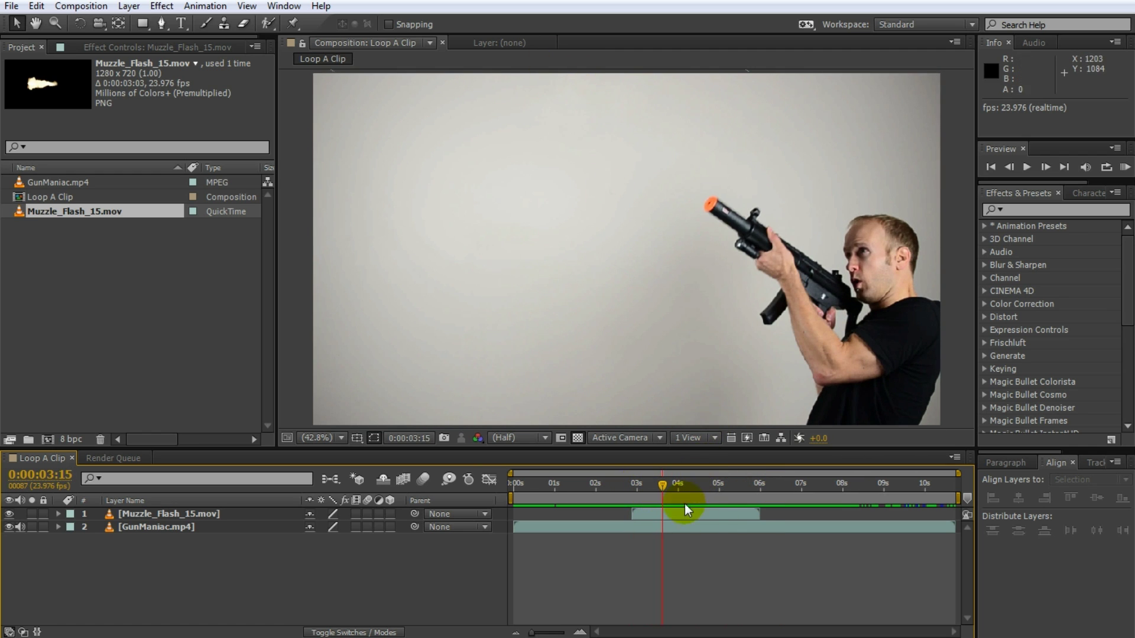
pyautogui.click(685, 507)
pyautogui.moveTo(661, 488); pyautogui.dragTo(682, 500)
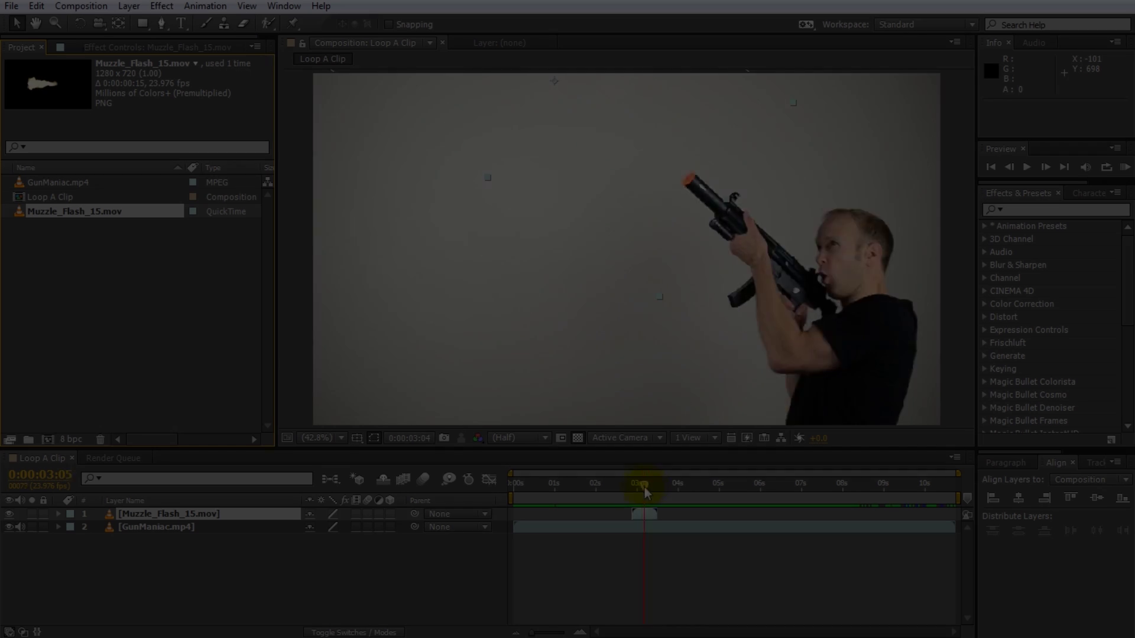
pyautogui.moveTo(644, 487)
pyautogui.mouseDown()
pyautogui.moveTo(673, 487)
pyautogui.moveTo(630, 491)
pyautogui.mouseUp()
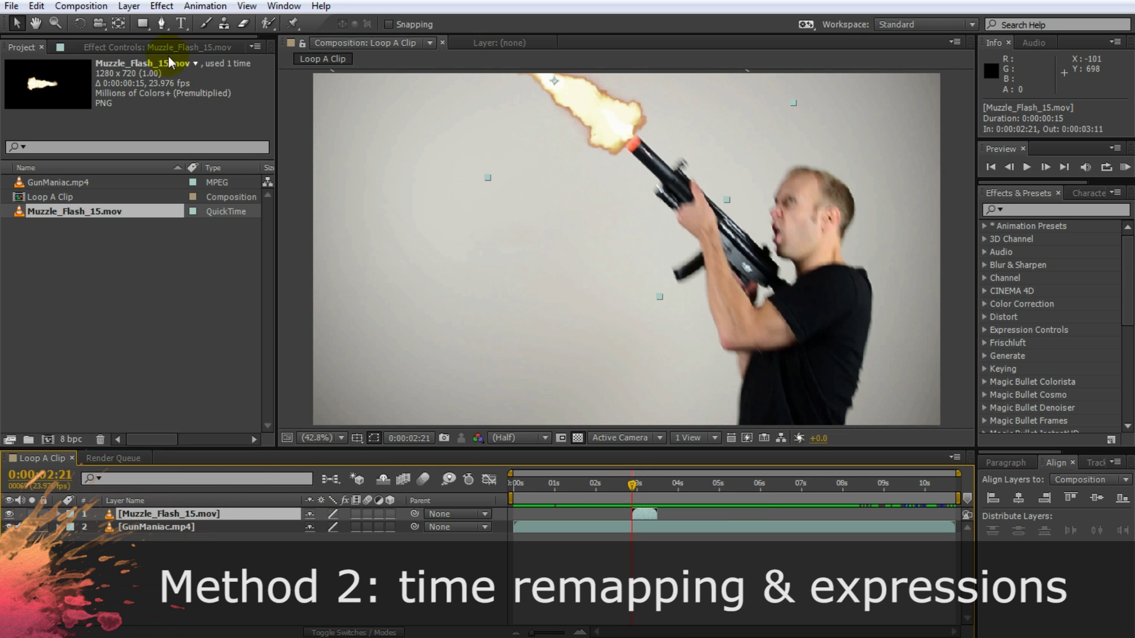
pyautogui.click(128, 6)
# Step: Enable Time Remapping on the flash layer and trim its end back to the flash
pyautogui.moveTo(352, 203)
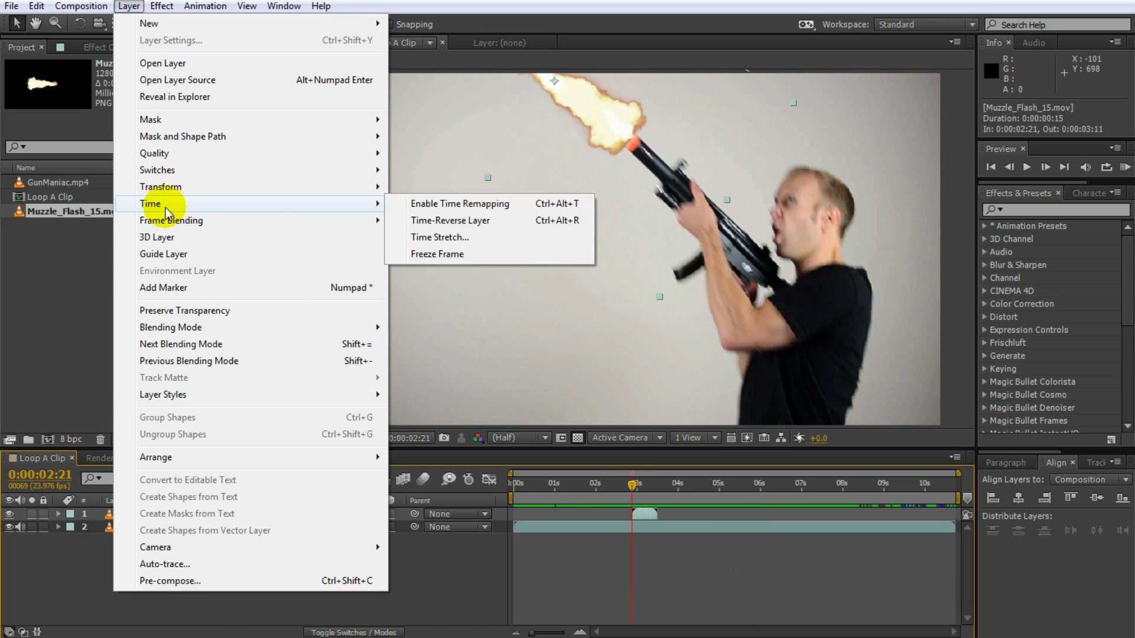
pyautogui.click(441, 206)
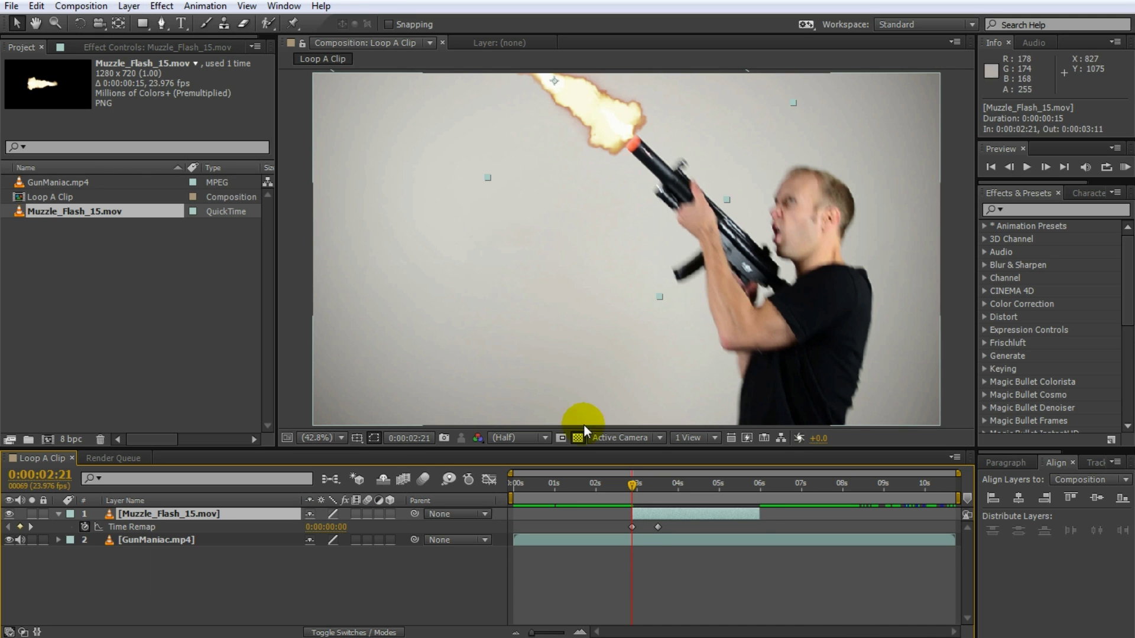
pyautogui.moveTo(759, 514); pyautogui.dragTo(657, 524)
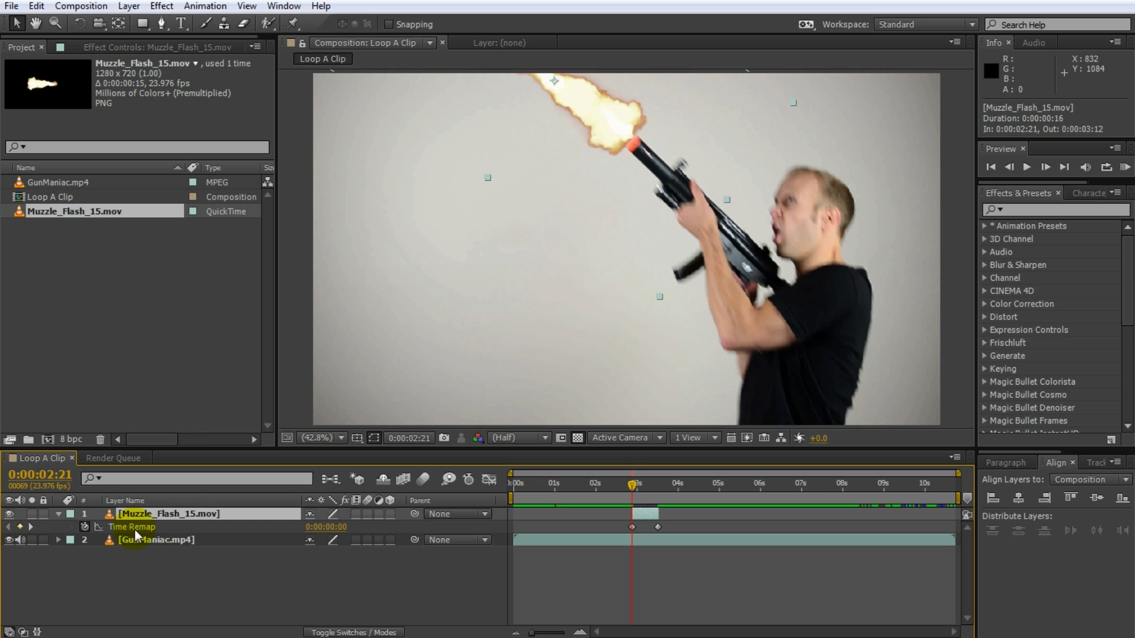
# Step: Select both Time Remap keyframes and extend the layer to end at 0:00:09:02
pyautogui.moveTo(662, 532); pyautogui.dragTo(618, 528)
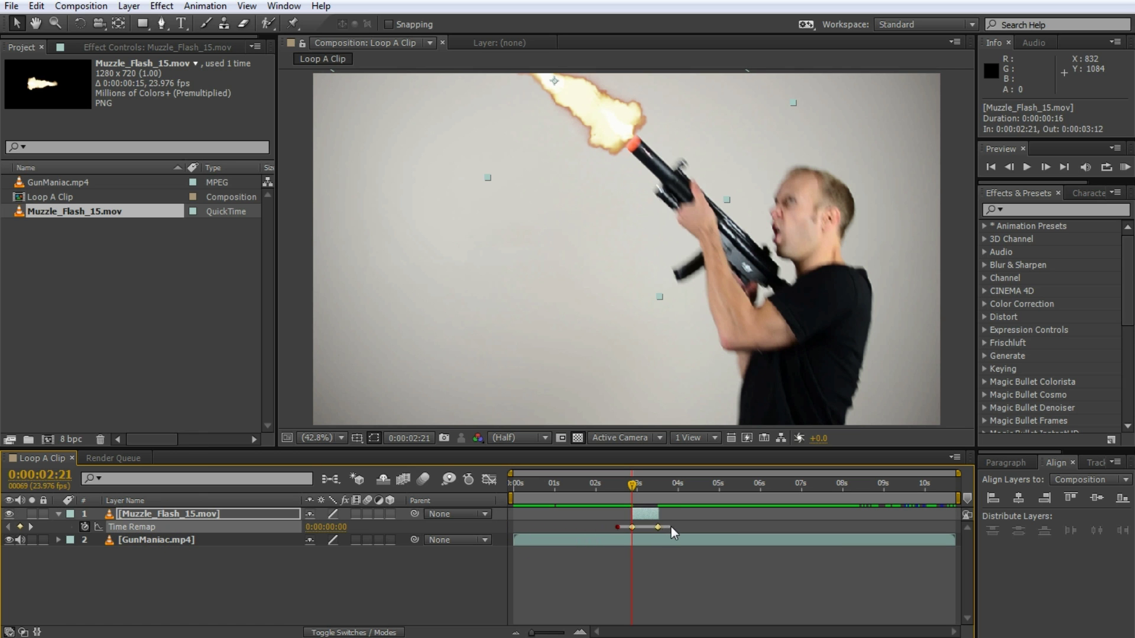
pyautogui.moveTo(632, 480); pyautogui.dragTo(634, 534)
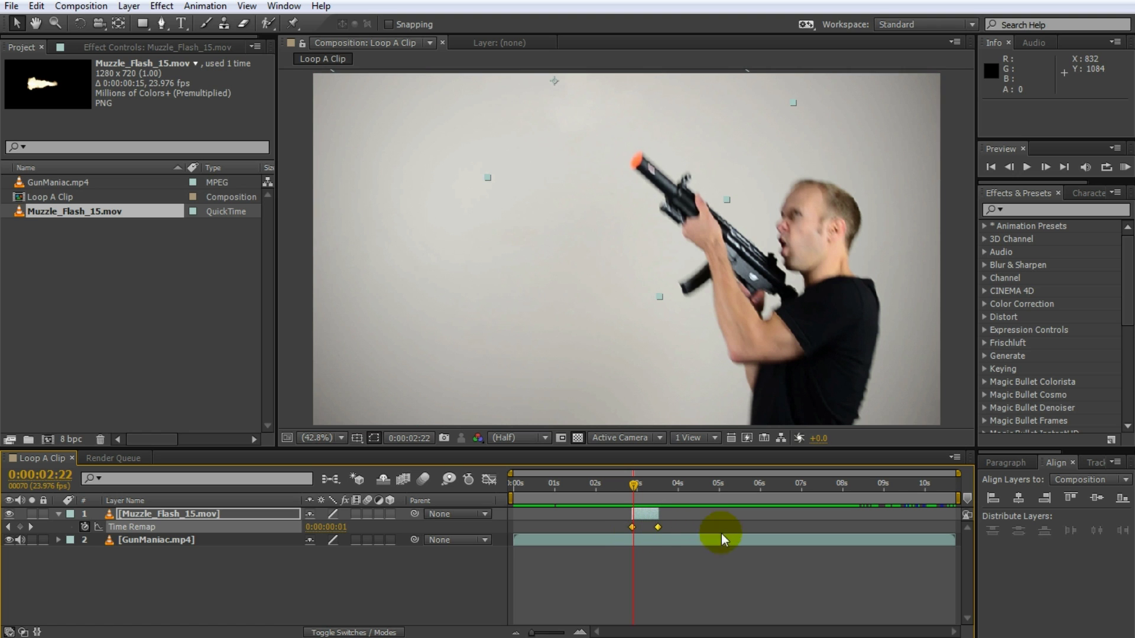
pyautogui.moveTo(658, 515); pyautogui.dragTo(890, 526)
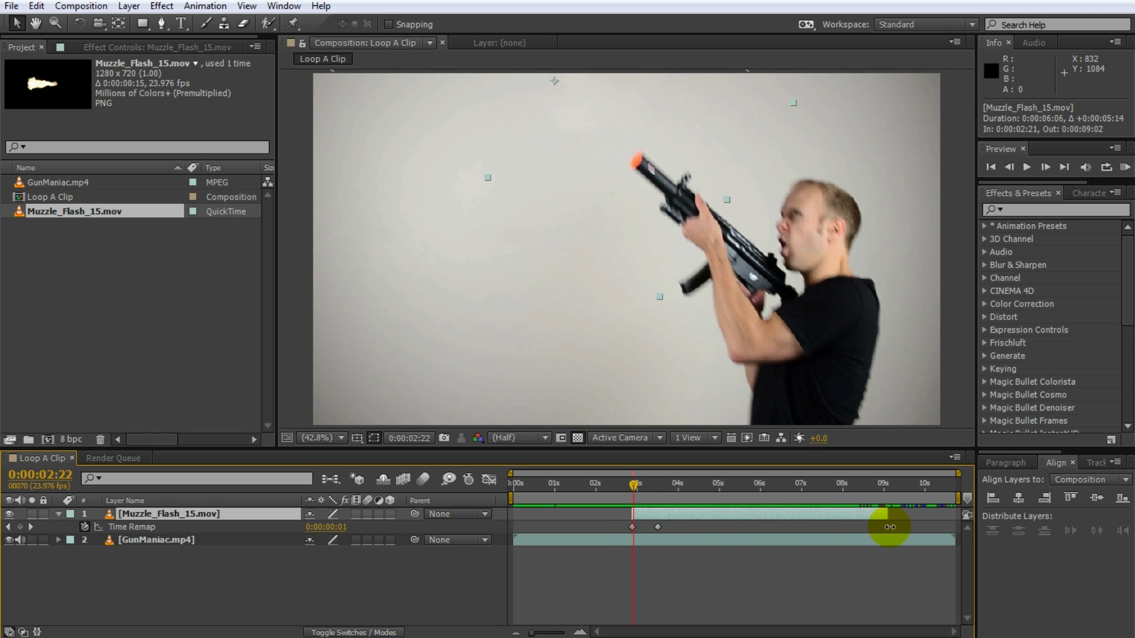
pyautogui.moveTo(651, 490)
pyautogui.mouseDown()
pyautogui.moveTo(642, 485)
pyautogui.moveTo(772, 499)
pyautogui.moveTo(659, 501)
pyautogui.mouseUp()
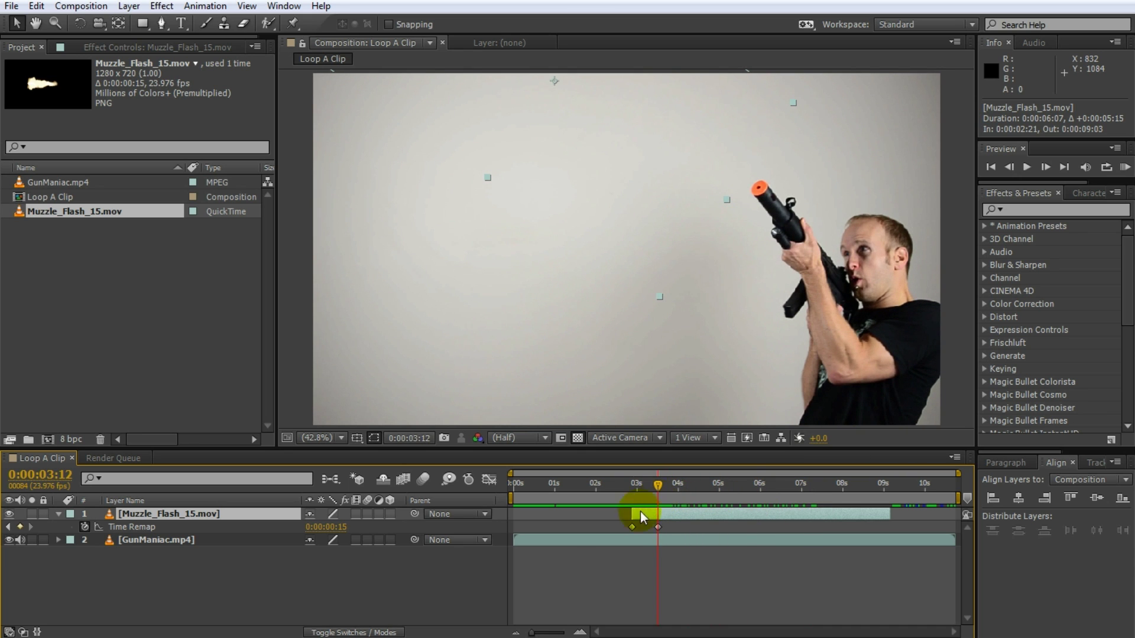
pyautogui.click(659, 484)
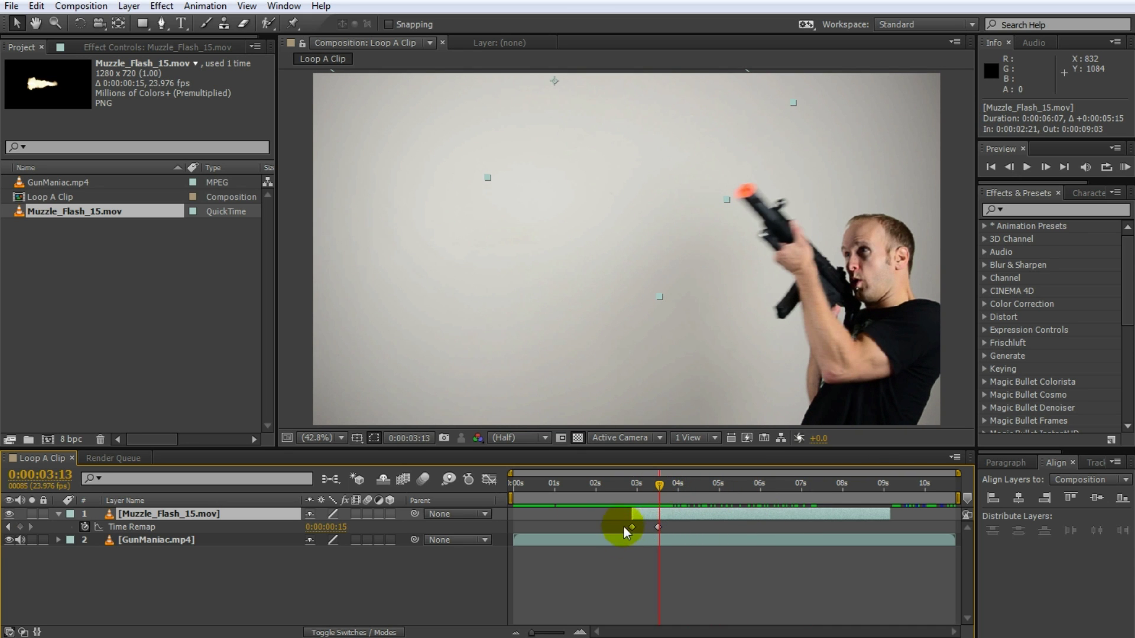
pyautogui.moveTo(623, 531); pyautogui.dragTo(663, 525)
pyautogui.hotkey('ctrl', 'c')
pyautogui.hotkey('ctrl', 'v')
pyautogui.click(686, 484)
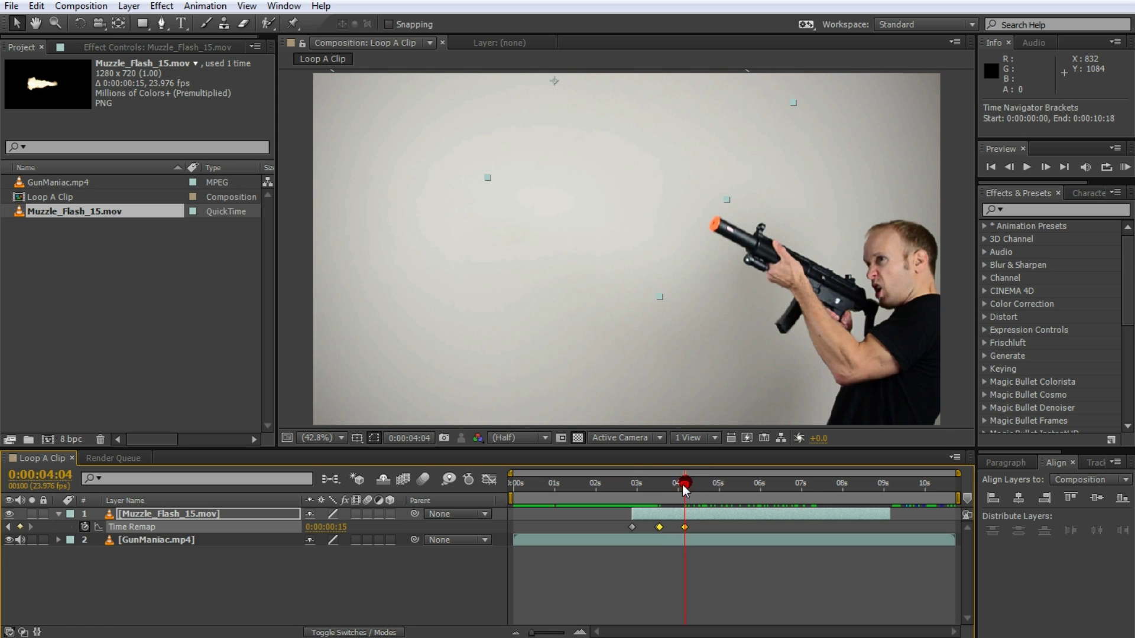
pyautogui.hotkey('ctrl', 'v')
pyautogui.moveTo(685, 484); pyautogui.dragTo(713, 485)
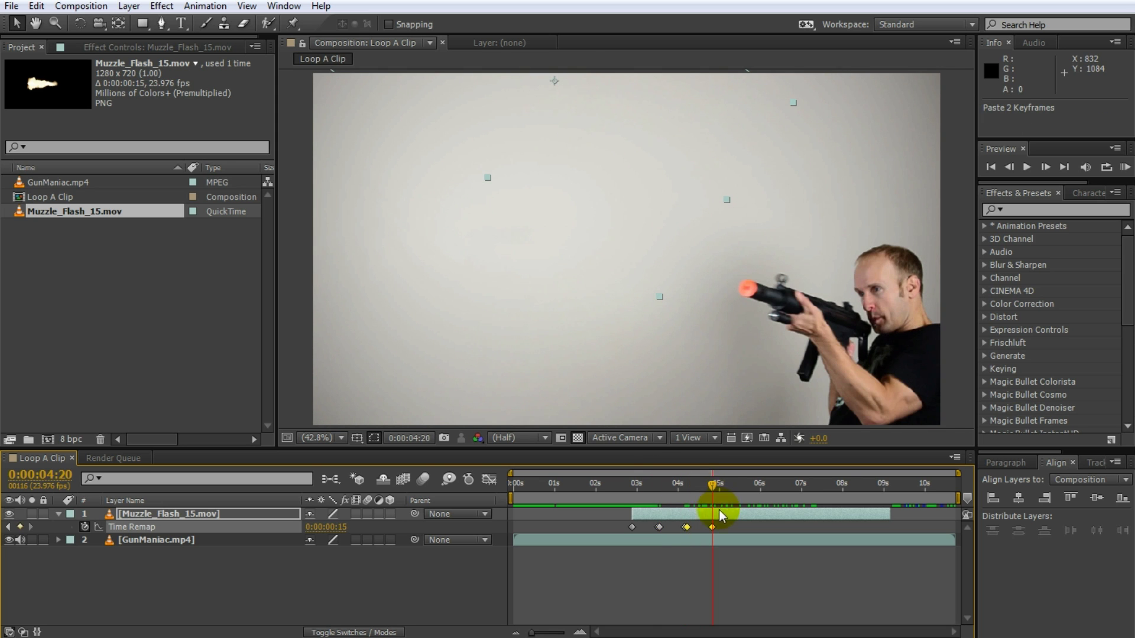
pyautogui.hotkey('ctrl', 'v')
pyautogui.click(626, 484)
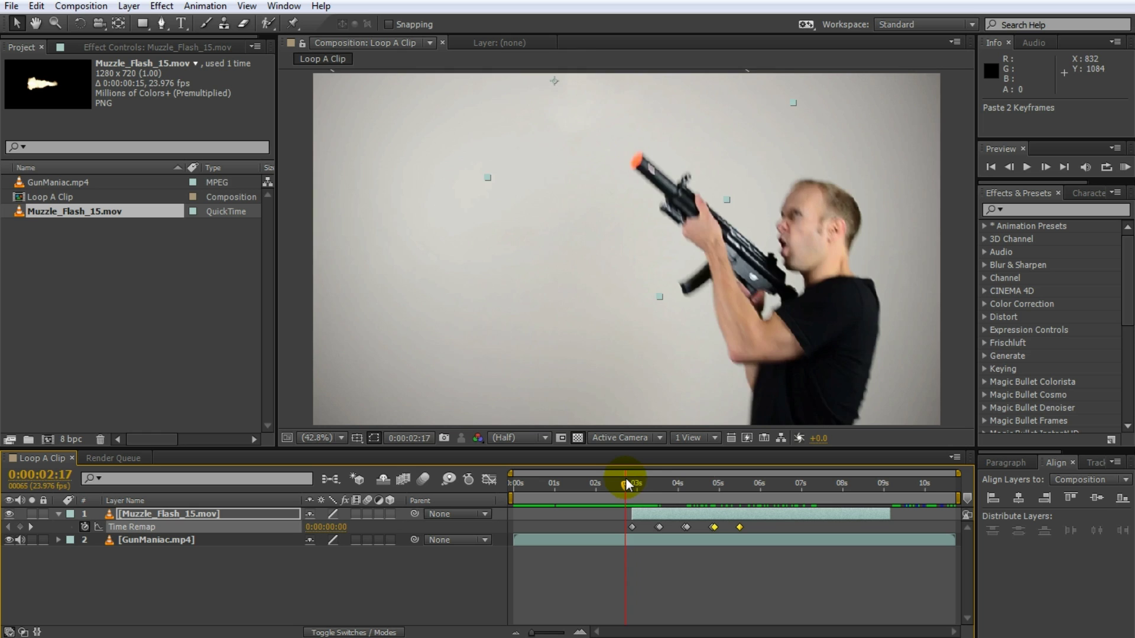
pyautogui.moveTo(627, 484); pyautogui.dragTo(708, 490)
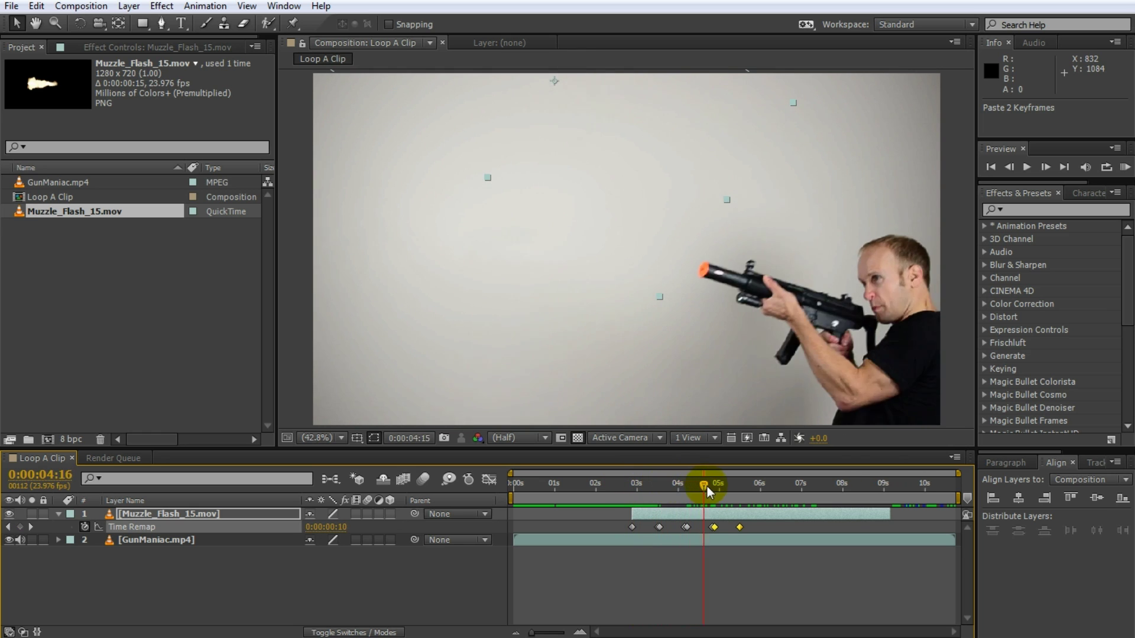
pyautogui.press('F2')
pyautogui.press('space')
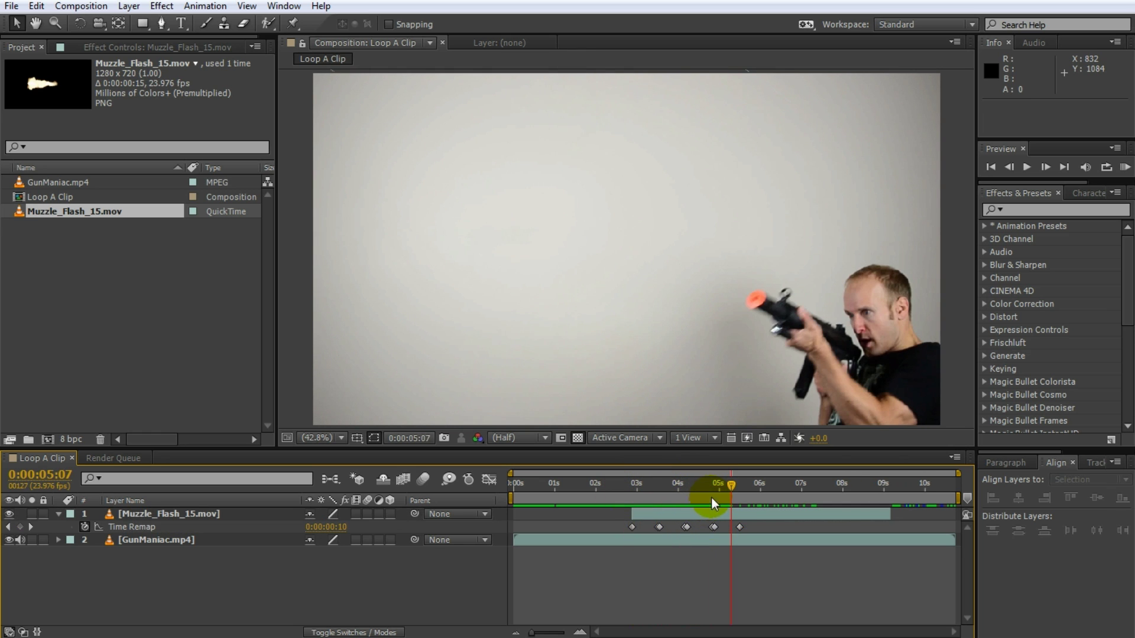
pyautogui.hotkey('ctrl', 'z')
pyautogui.moveTo(714, 494); pyautogui.dragTo(634, 492)
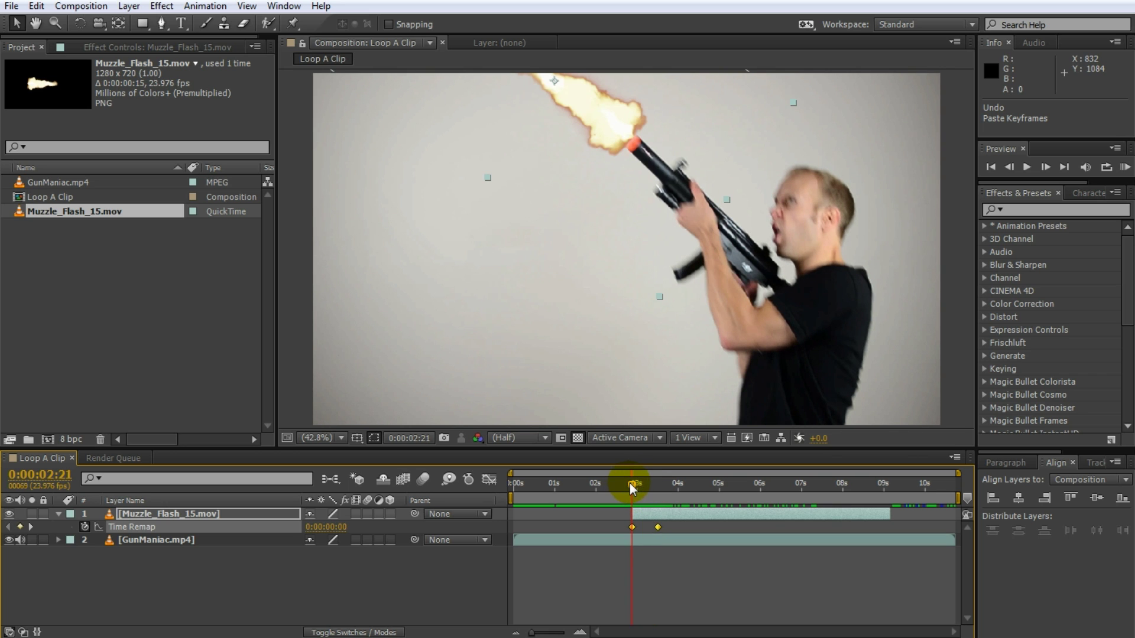
# Step: Give Time Remap the expression loopOut(type = "cycle", numKeyframes = 0)
pyautogui.keyDown('alt'); pyautogui.click(85, 527); pyautogui.keyUp('alt')
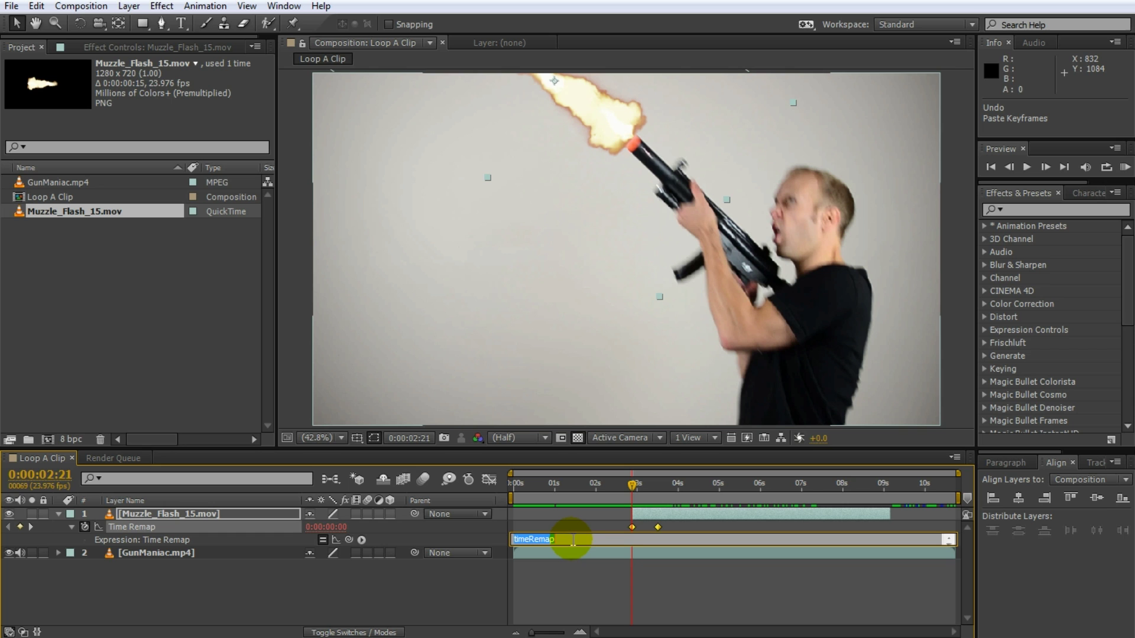
pyautogui.click(361, 541)
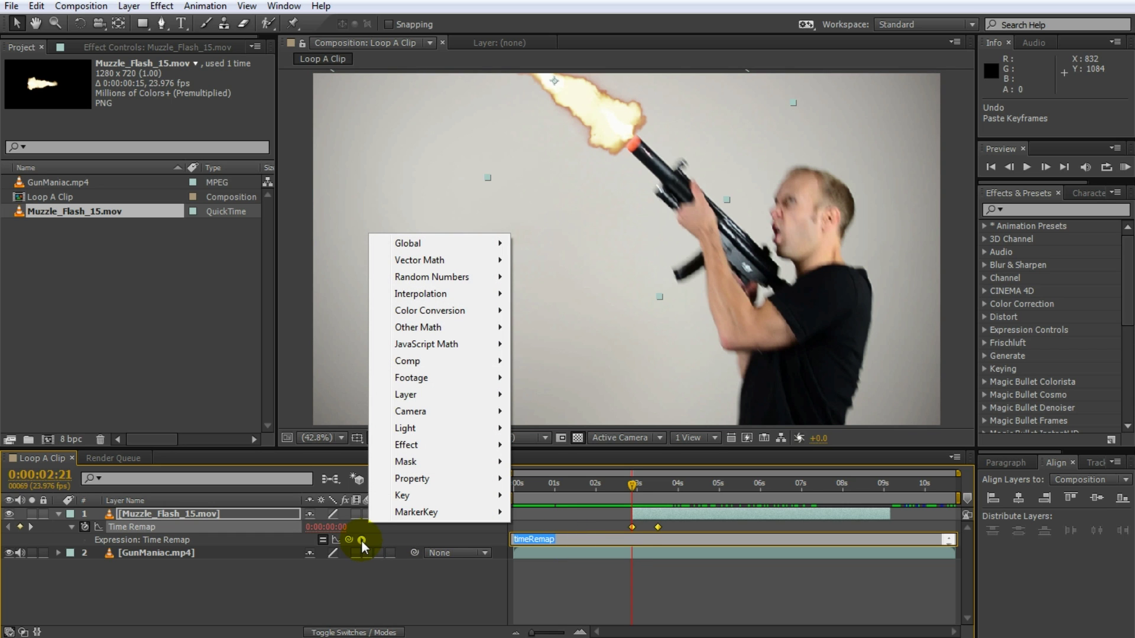
pyautogui.moveTo(426, 480)
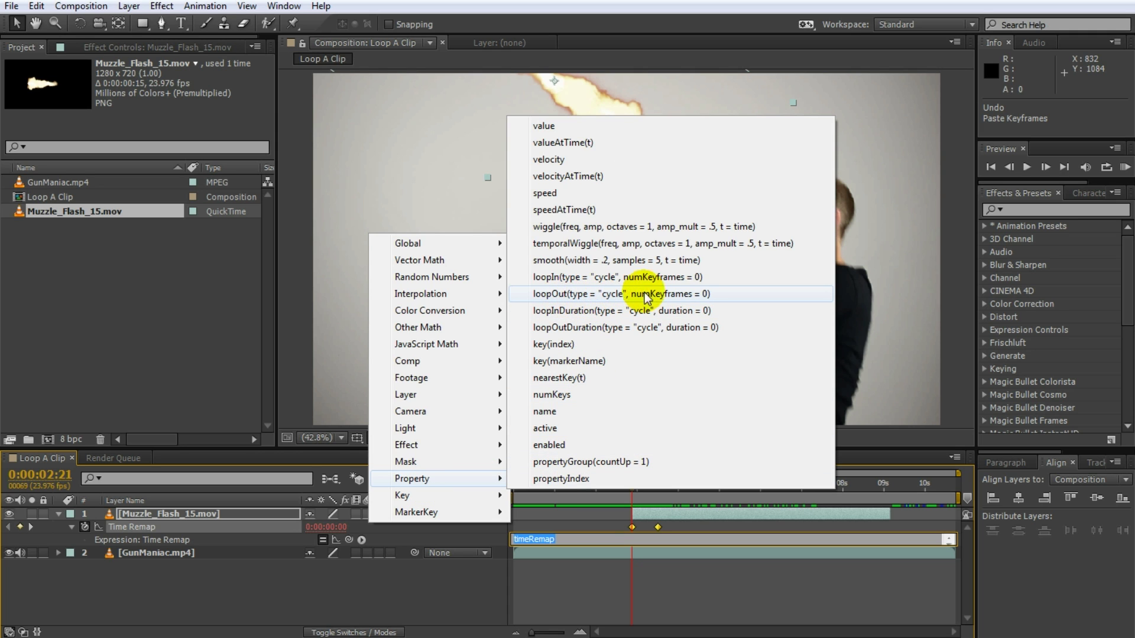
pyautogui.click(689, 295)
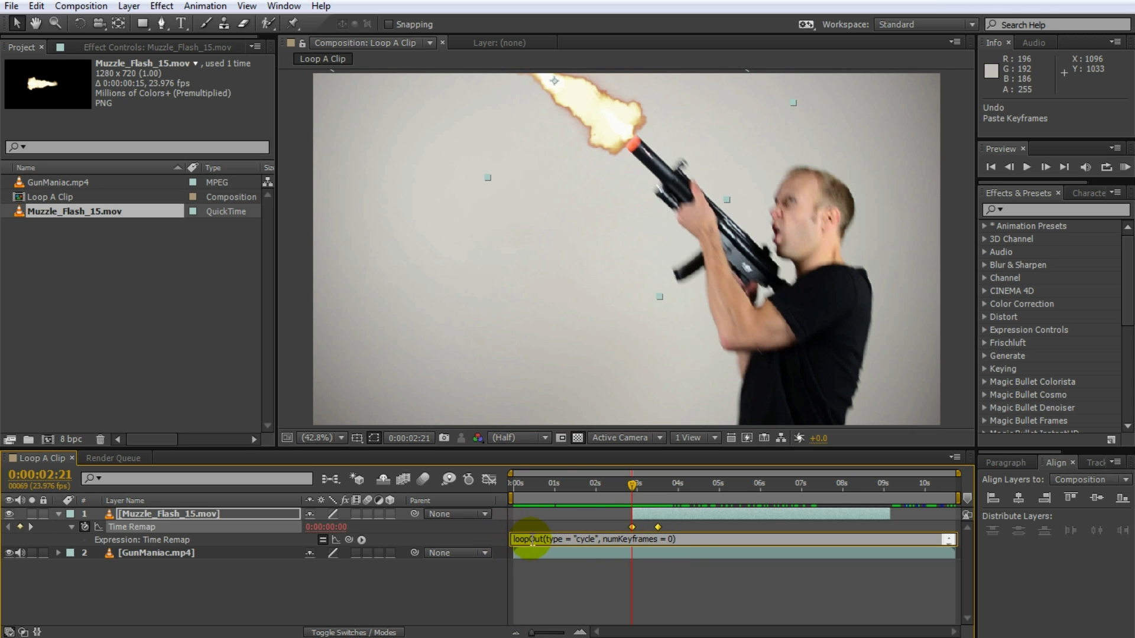
# Step: Commit the expression, preview the repeating flash, and trim the layer's end to 0:00:08:17
pyautogui.click(647, 581)
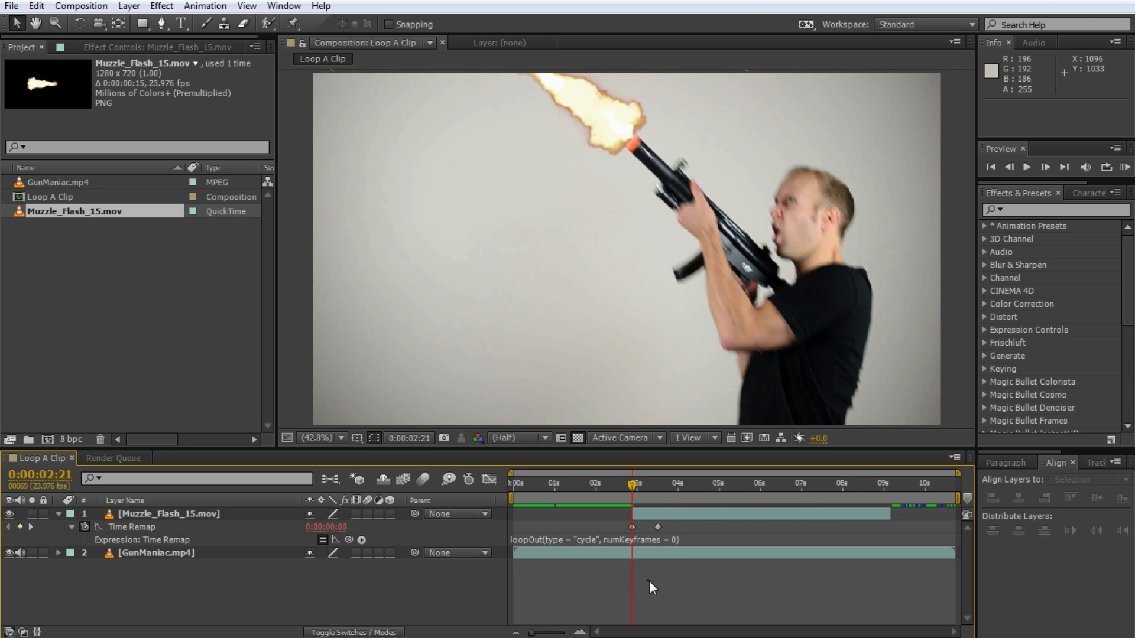
pyautogui.moveTo(629, 490); pyautogui.dragTo(748, 504)
pyautogui.moveTo(891, 513)
pyautogui.mouseDown()
pyautogui.moveTo(922, 514)
pyautogui.moveTo(790, 514)
pyautogui.moveTo(943, 514)
pyautogui.moveTo(872, 515)
pyautogui.mouseUp()
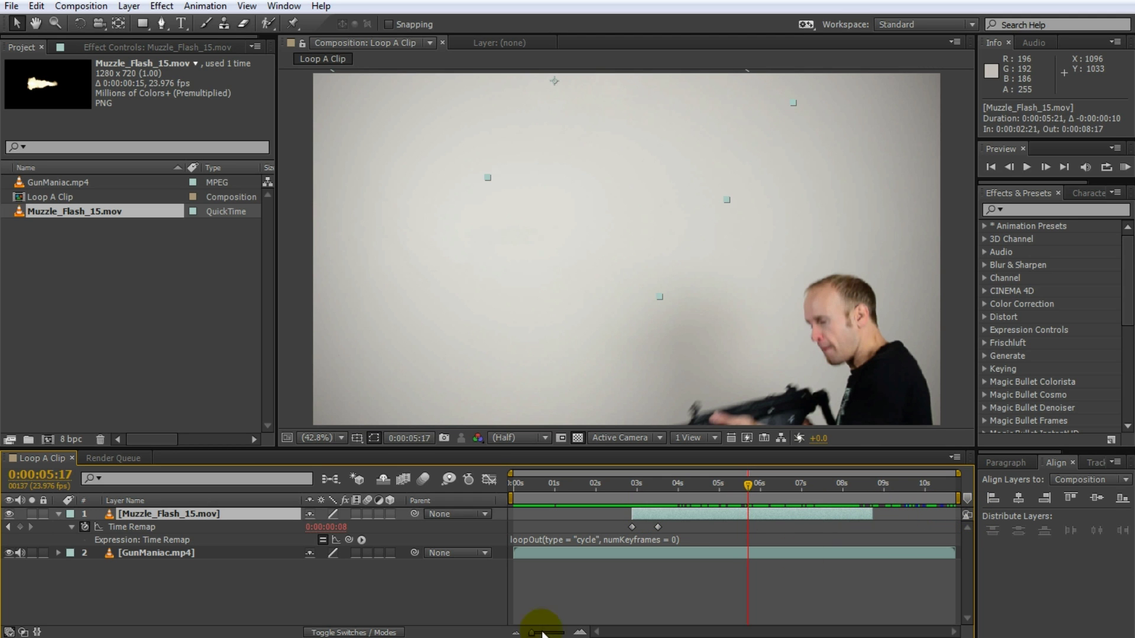
pyautogui.moveTo(638, 491); pyautogui.dragTo(760, 495)
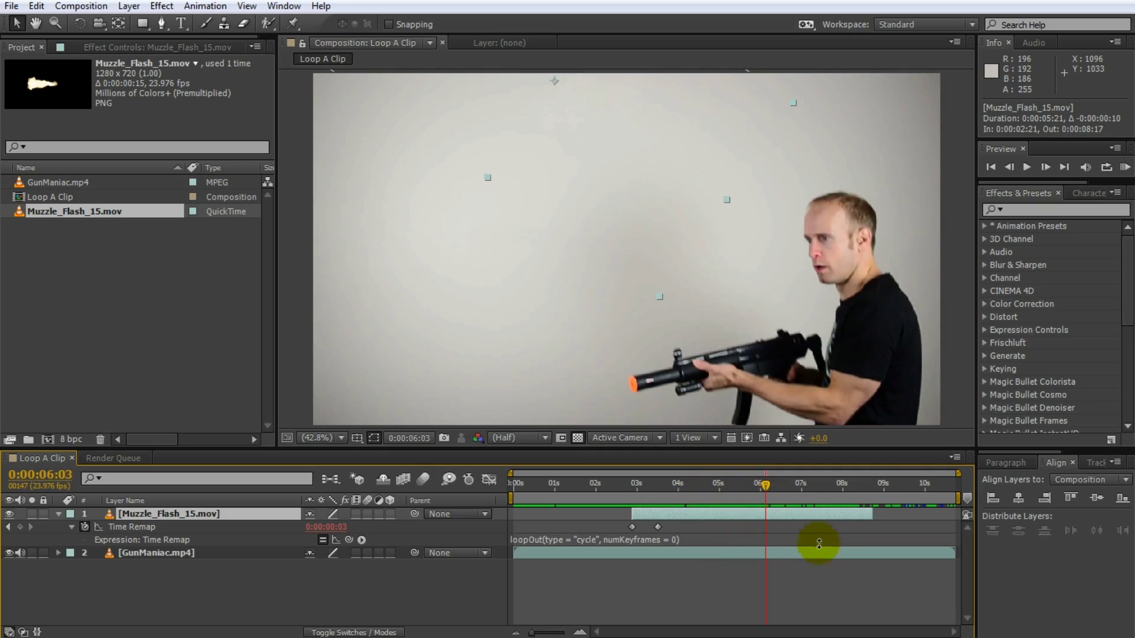